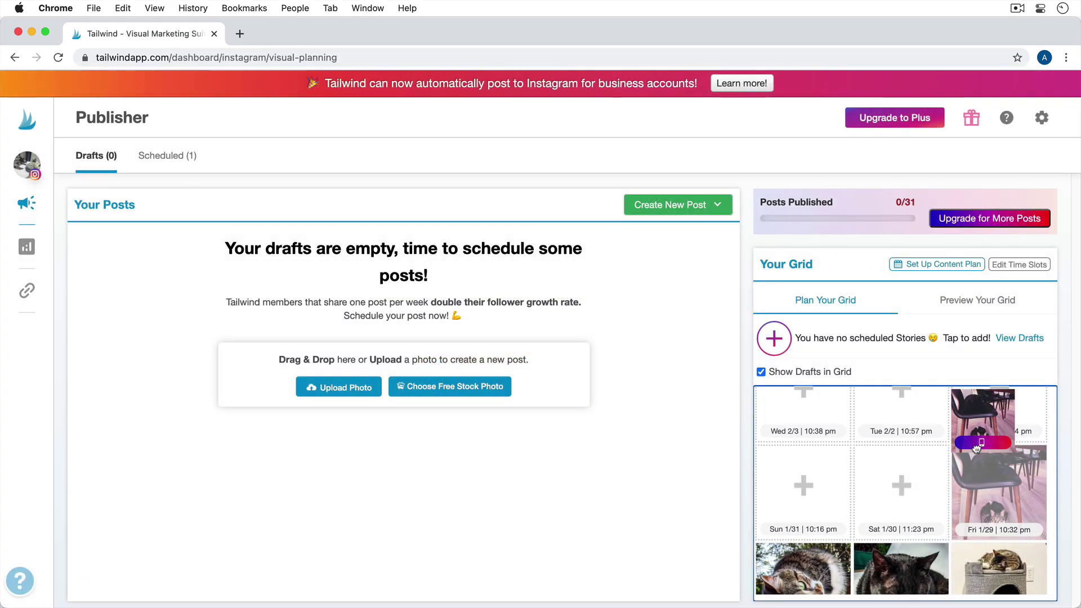
Open the cat photo draft, captioned #catsofinstagram, in the Publisher's Edit Your Post editor
{"action": "left_click_drag", "start_coordinate": [901, 484], "coordinate": [403, 375]}
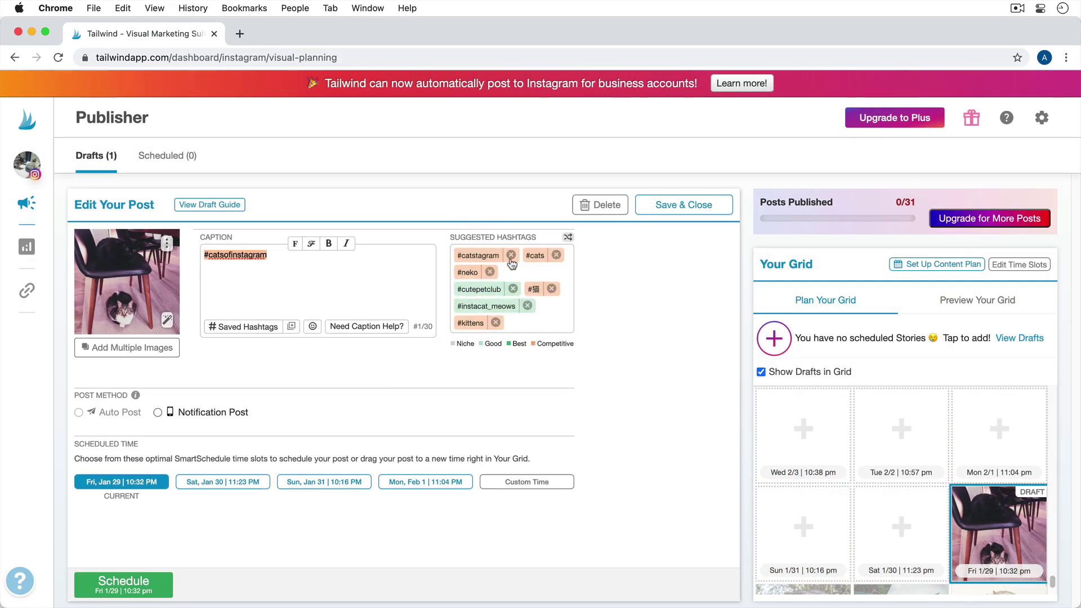
Add the suggested #cats hashtag to the draft's caption
{"action": "left_click", "coordinate": [535, 255]}
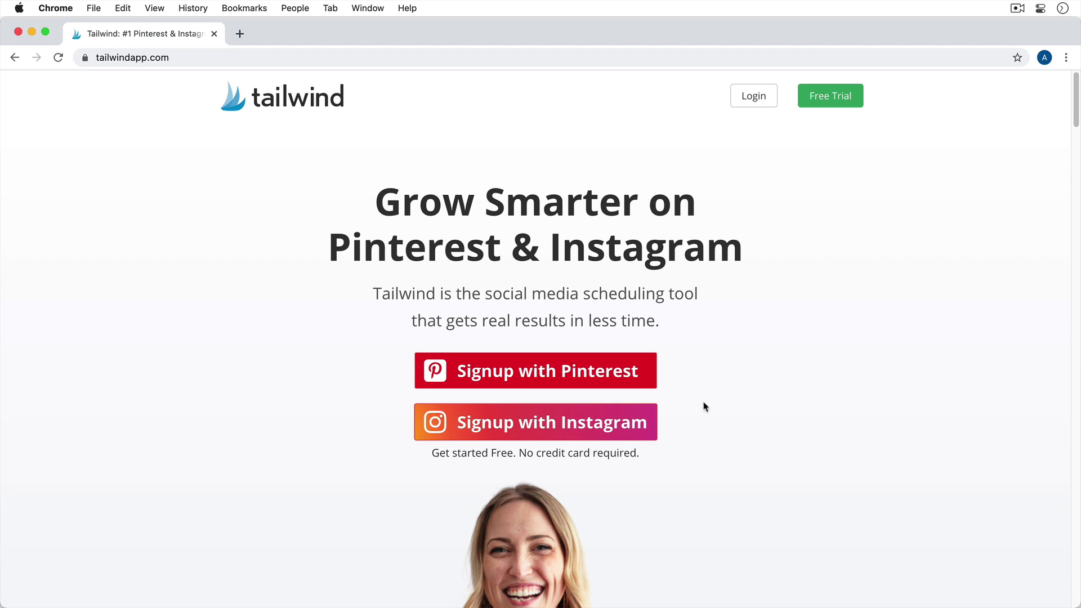
Log in to Tailwind with the autofilled email and password
{"action": "left_click", "coordinate": [762, 105]}
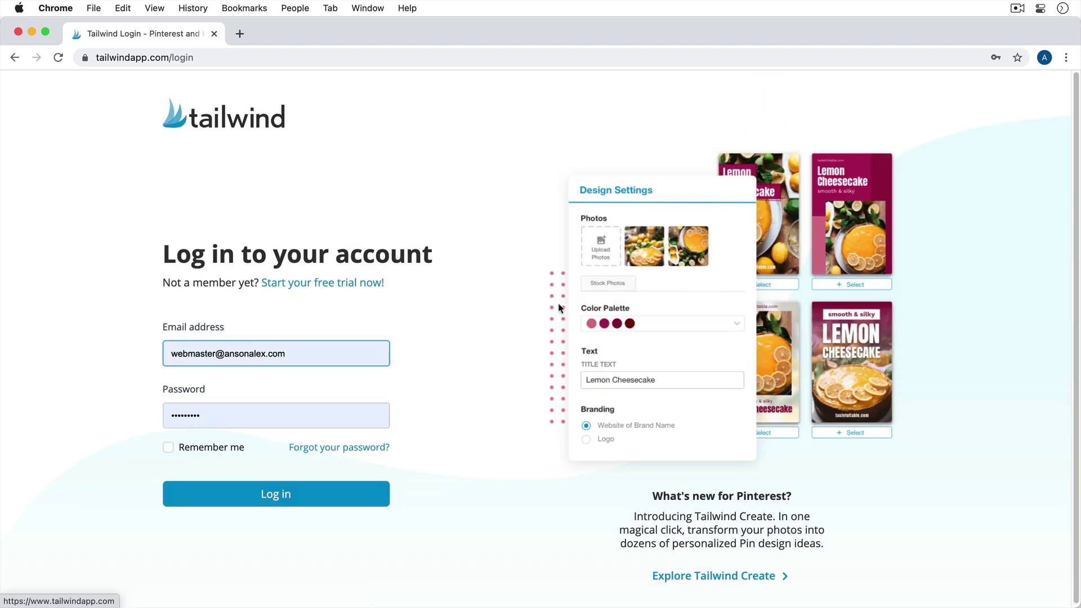
{"action": "left_click", "coordinate": [361, 493]}
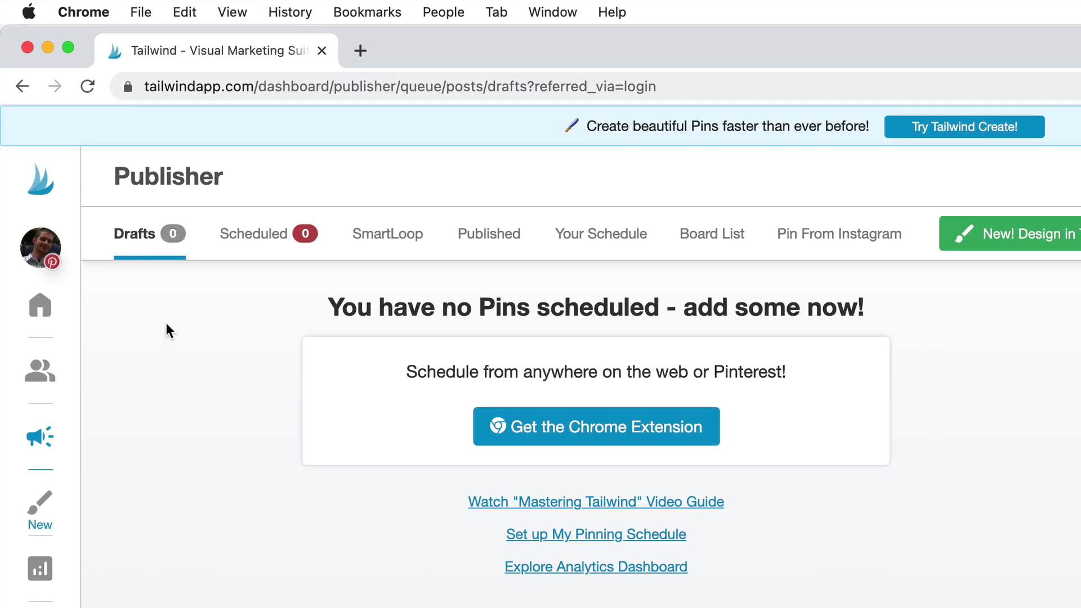
Switch to the cat Instagram account from the account avatar's Switch Accounts list
{"action": "left_click", "coordinate": [40, 250]}
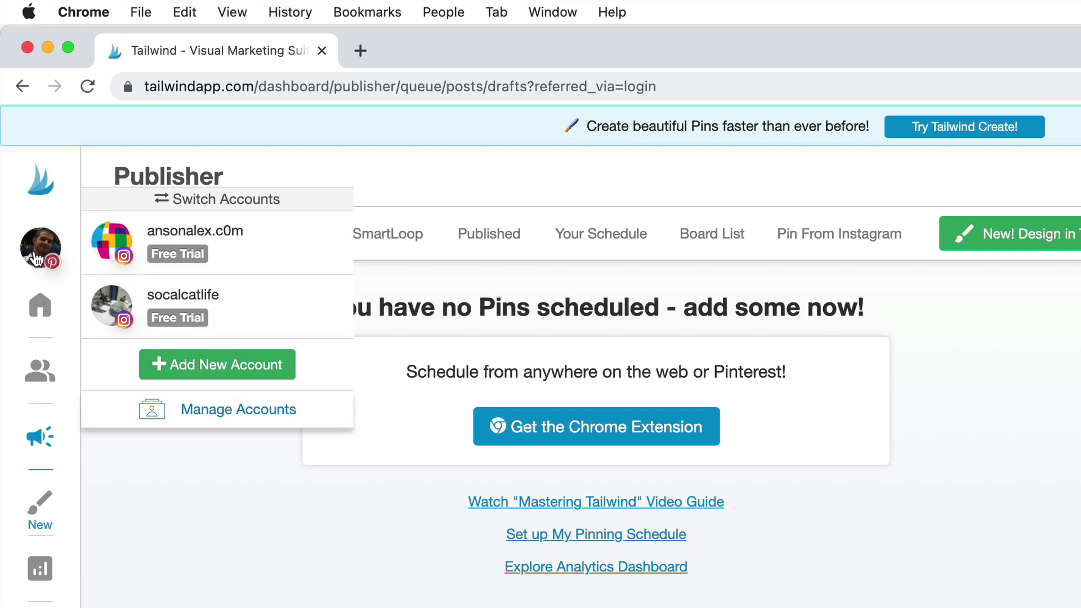
{"action": "left_click", "coordinate": [246, 308]}
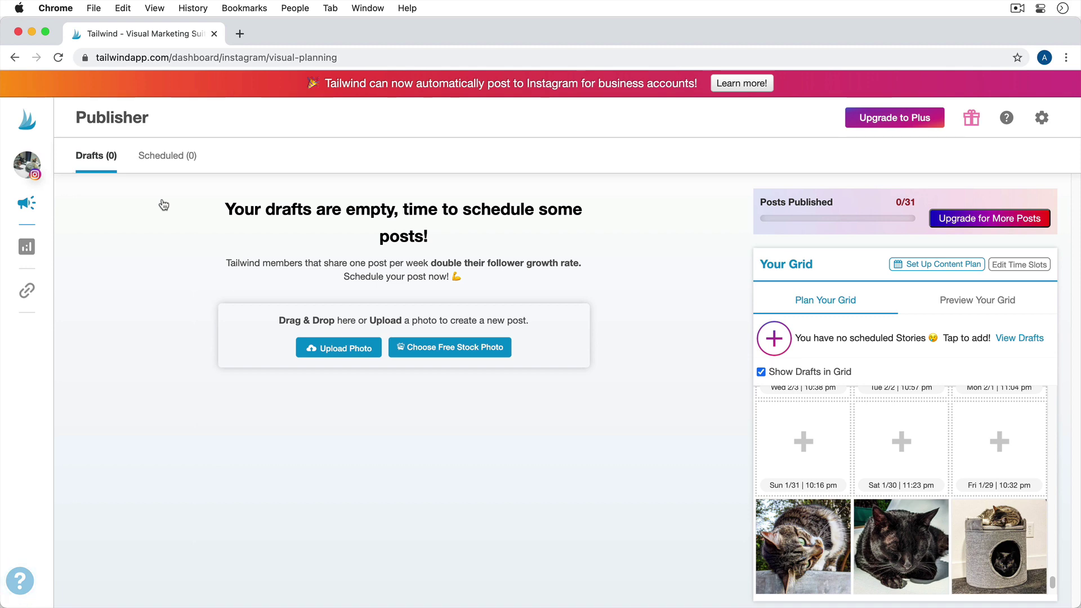
{"action": "mouse_move", "coordinate": [35, 179]}
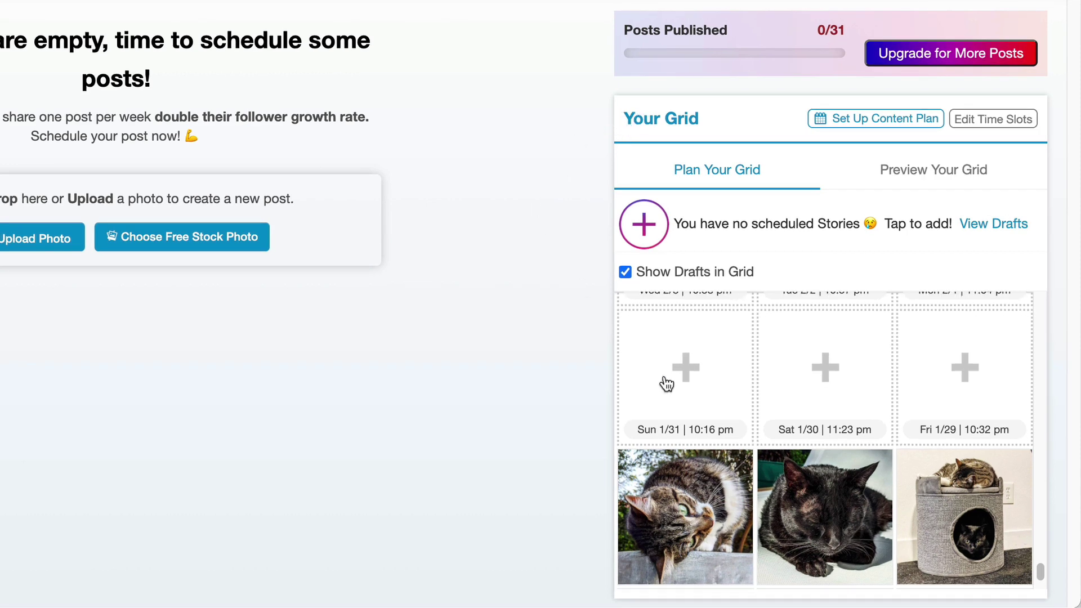
{"action": "scroll", "coordinate": [675, 383], "scroll_direction": "down", "scroll_amount": 2}
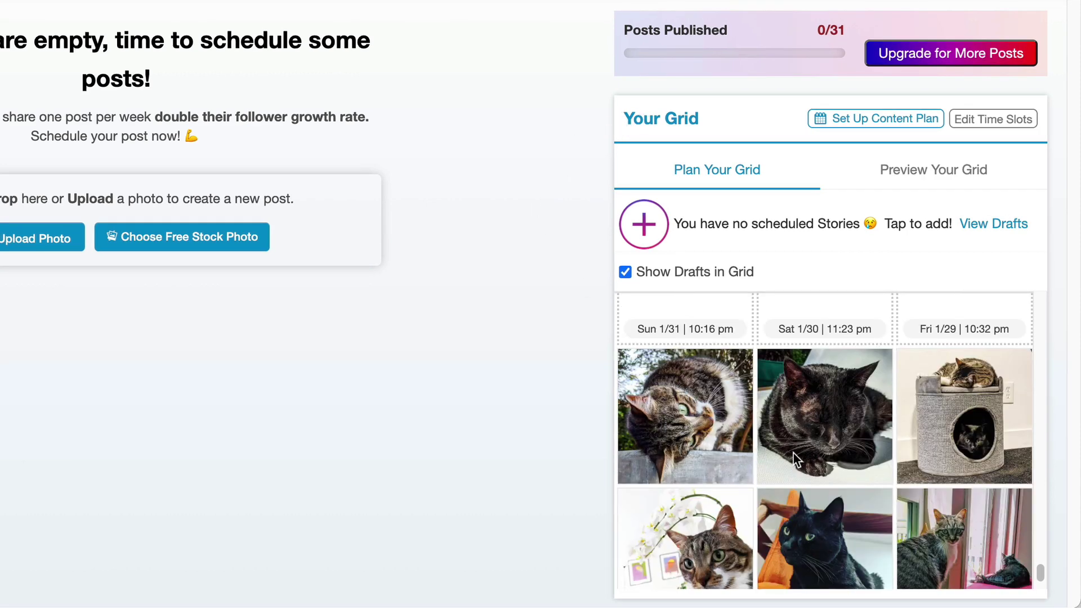
{"action": "scroll", "coordinate": [976, 469], "scroll_direction": "down", "scroll_amount": 1}
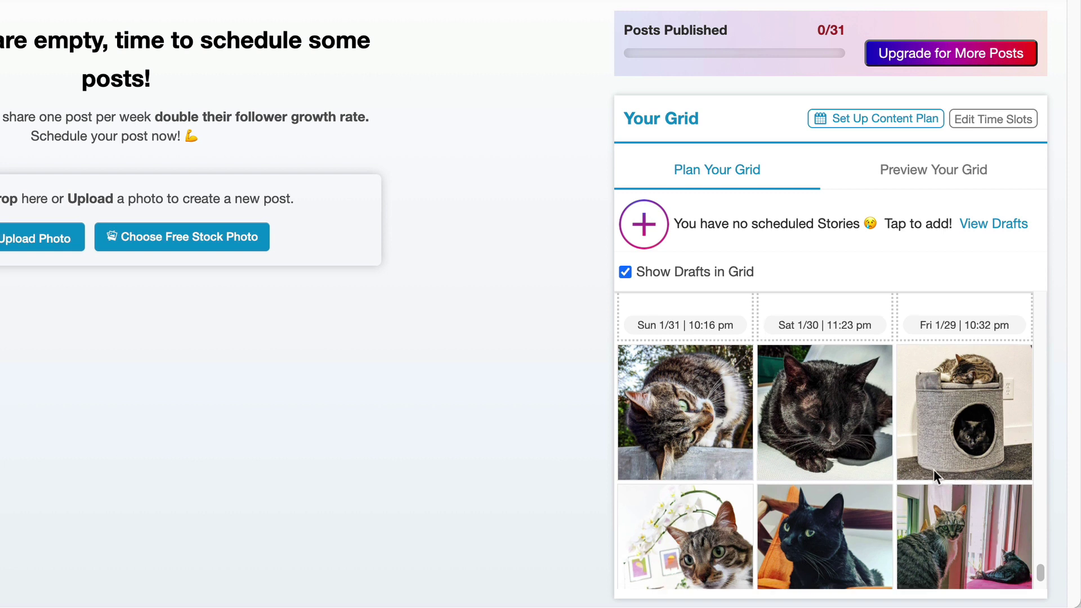
{"action": "scroll", "coordinate": [897, 468], "scroll_direction": "up", "scroll_amount": 2}
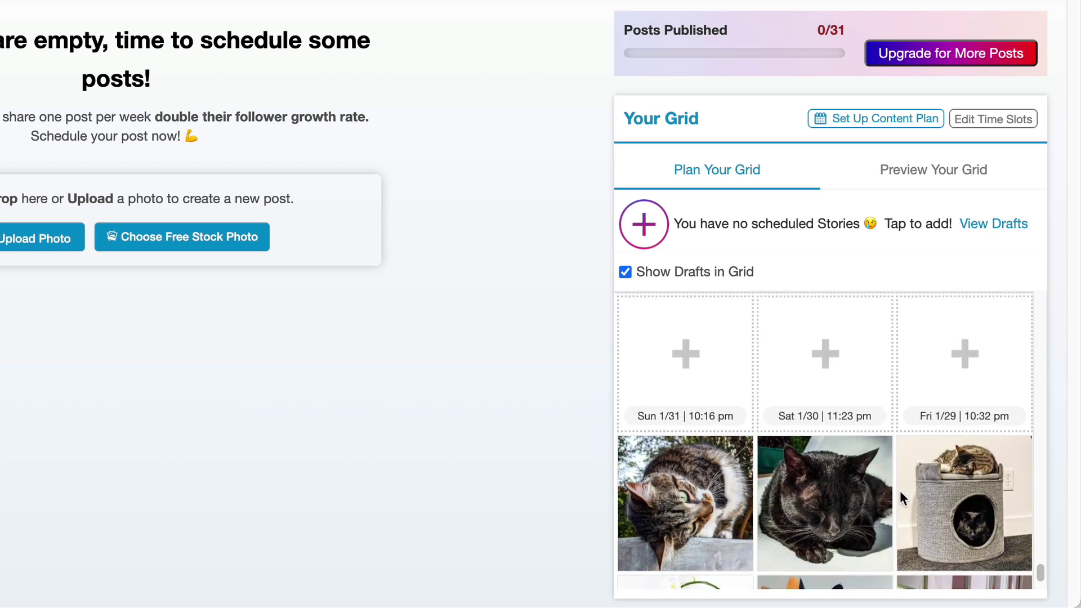
{"action": "scroll", "coordinate": [900, 491], "scroll_direction": "up", "scroll_amount": 2}
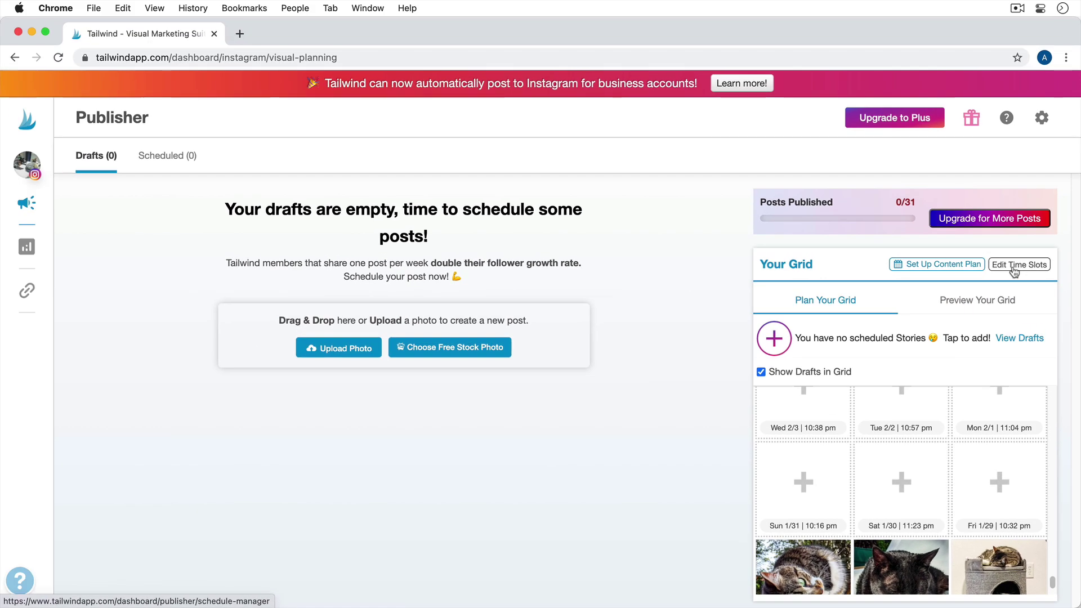
{"action": "left_click", "coordinate": [1014, 266]}
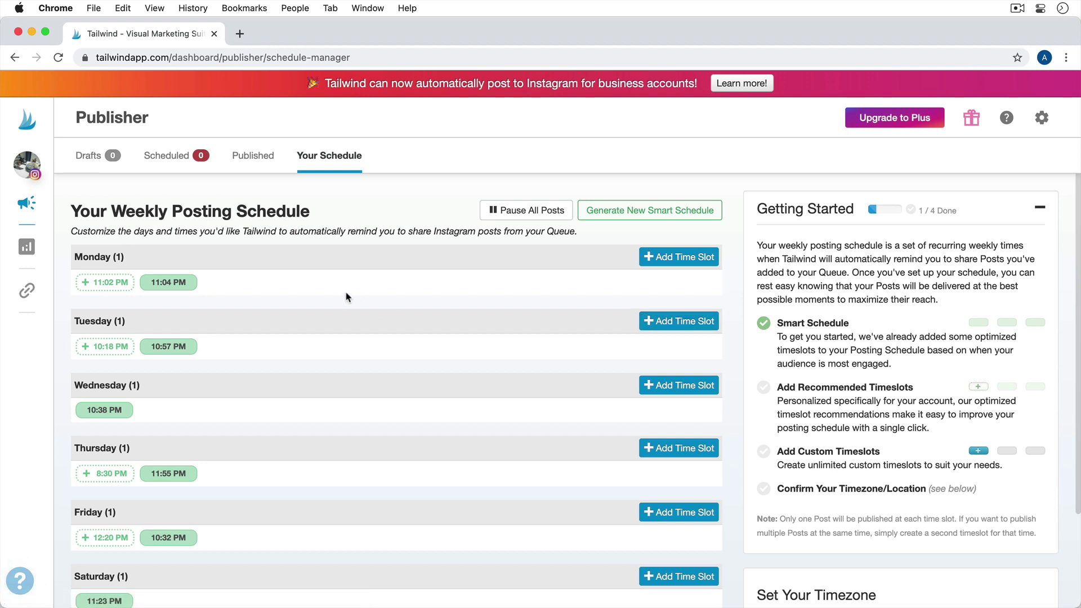
{"action": "scroll", "coordinate": [343, 299], "scroll_direction": "down", "scroll_amount": 3}
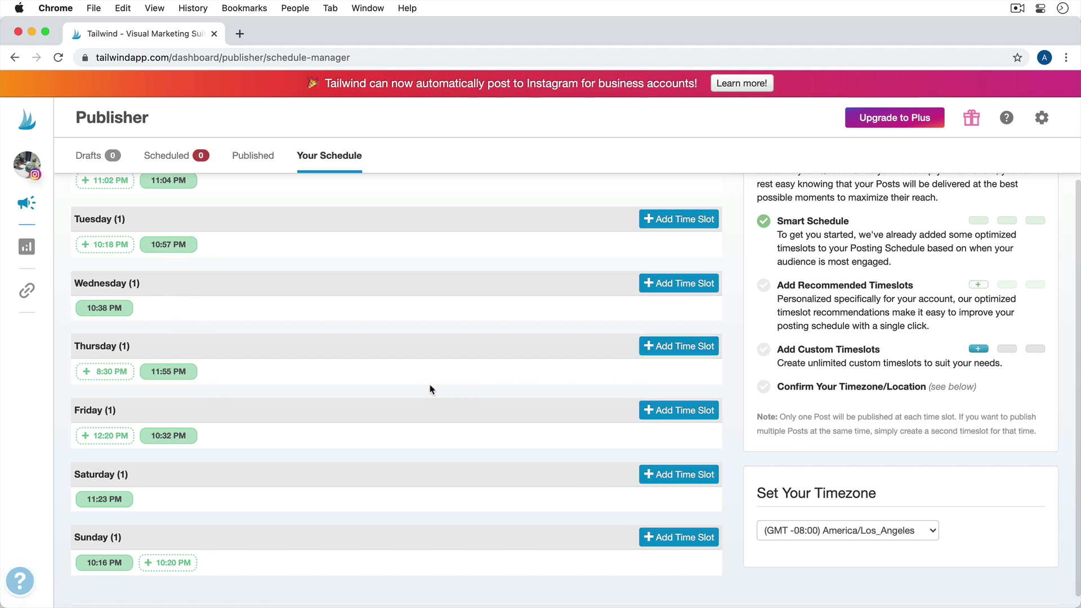
{"action": "scroll", "coordinate": [498, 423], "scroll_direction": "up", "scroll_amount": 4}
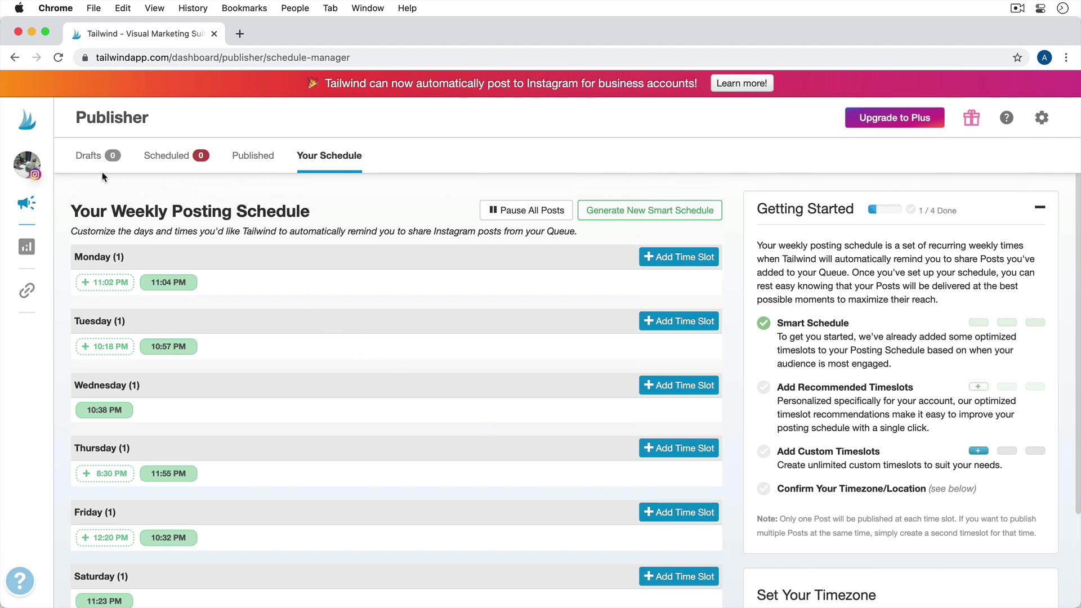
{"action": "left_click", "coordinate": [93, 157]}
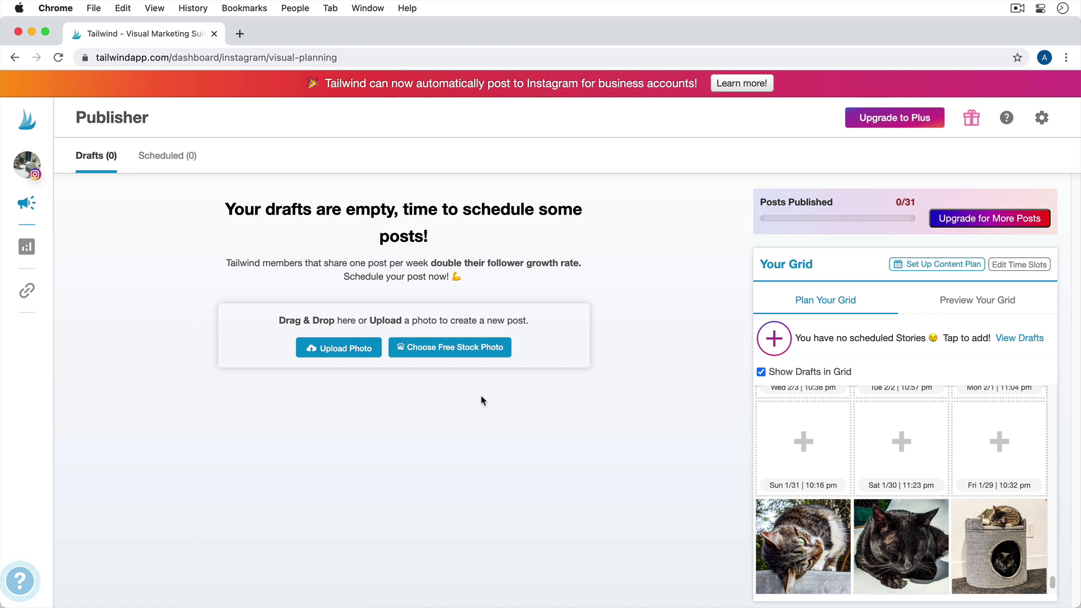
Upload IMG_20201025_203142.jpg from the Desktop as a new Instagram draft
{"action": "left_click", "coordinate": [343, 346]}
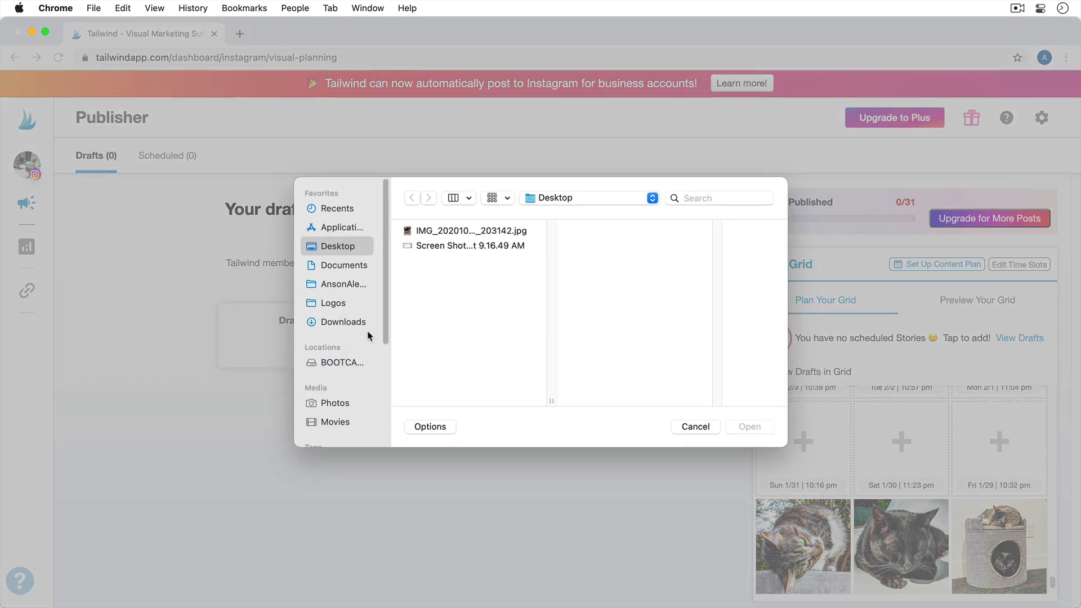
{"action": "left_click", "coordinate": [436, 231]}
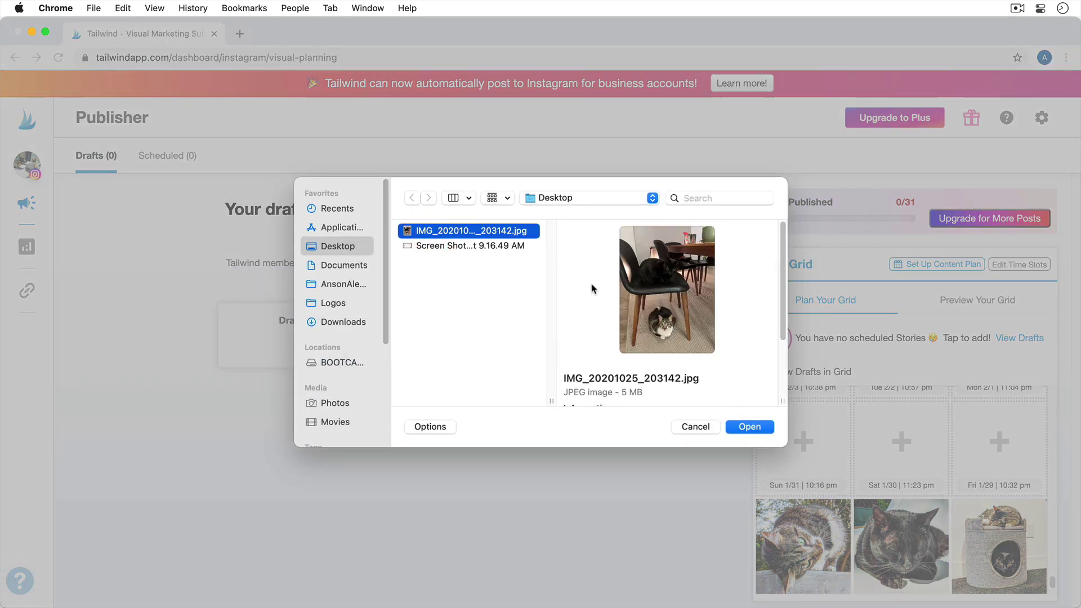
{"action": "left_click", "coordinate": [745, 426]}
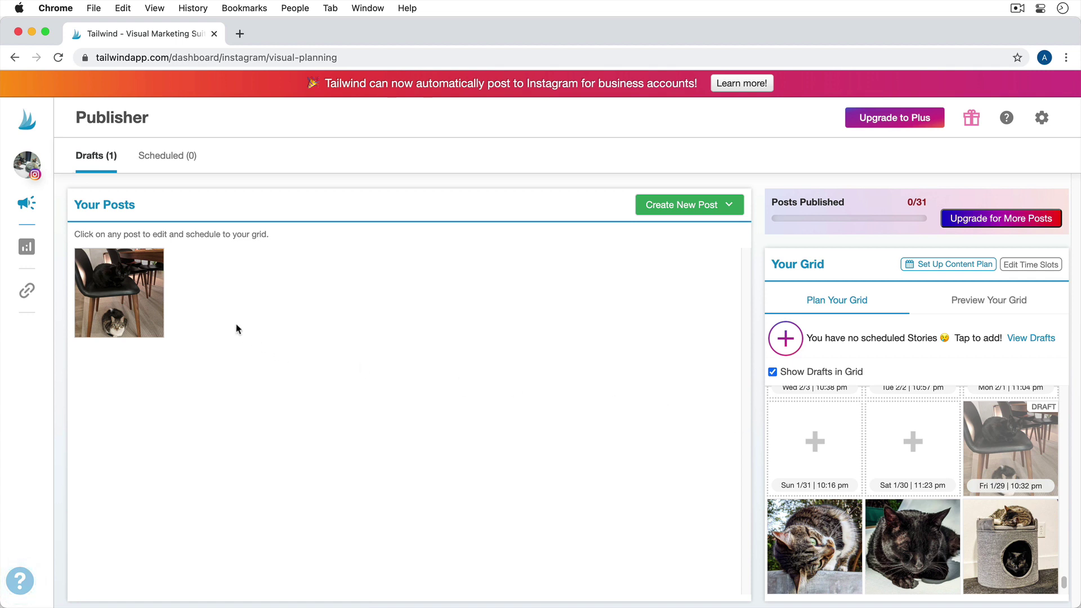
{"action": "mouse_move", "coordinate": [137, 278]}
{"action": "mouse_move", "coordinate": [151, 296]}
{"action": "left_click", "coordinate": [124, 321]}
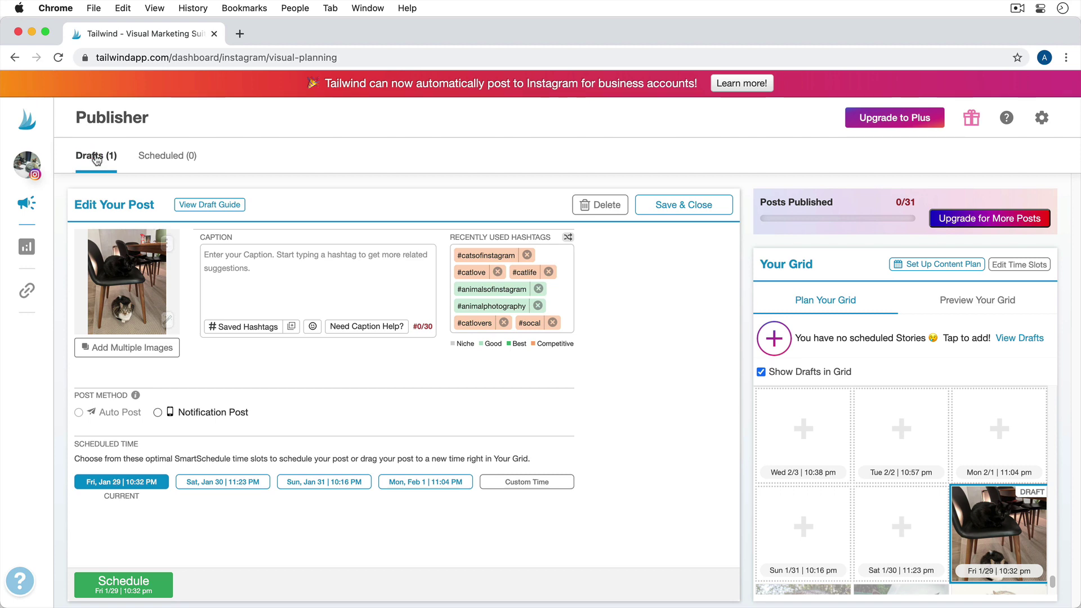
{"action": "left_click", "coordinate": [669, 205]}
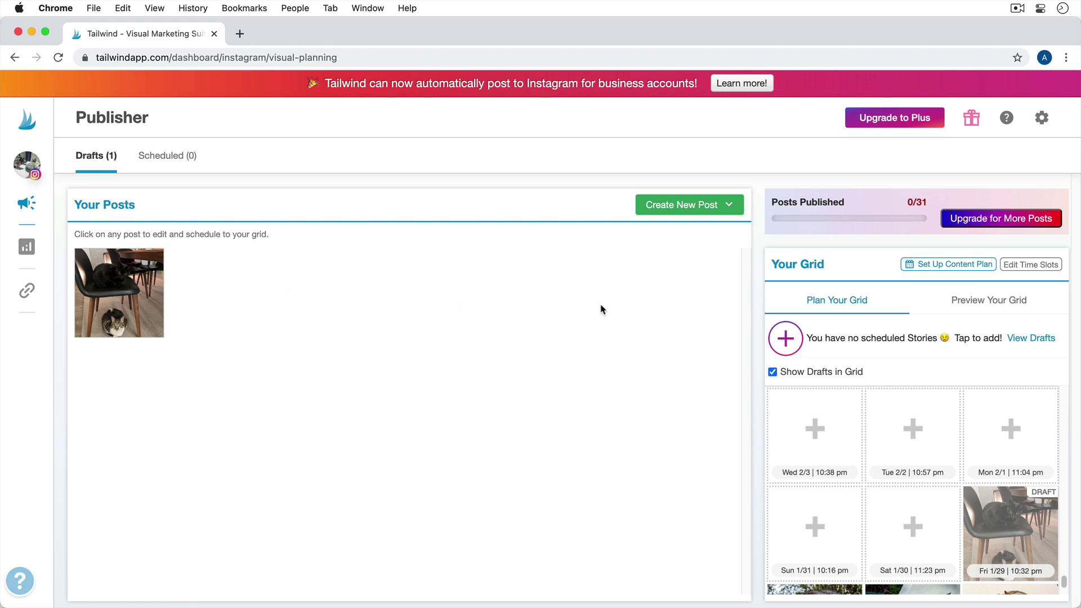
Open the cat photo draft in the image editor using its edit wand icon
{"action": "mouse_move", "coordinate": [152, 313]}
{"action": "left_click", "coordinate": [154, 327]}
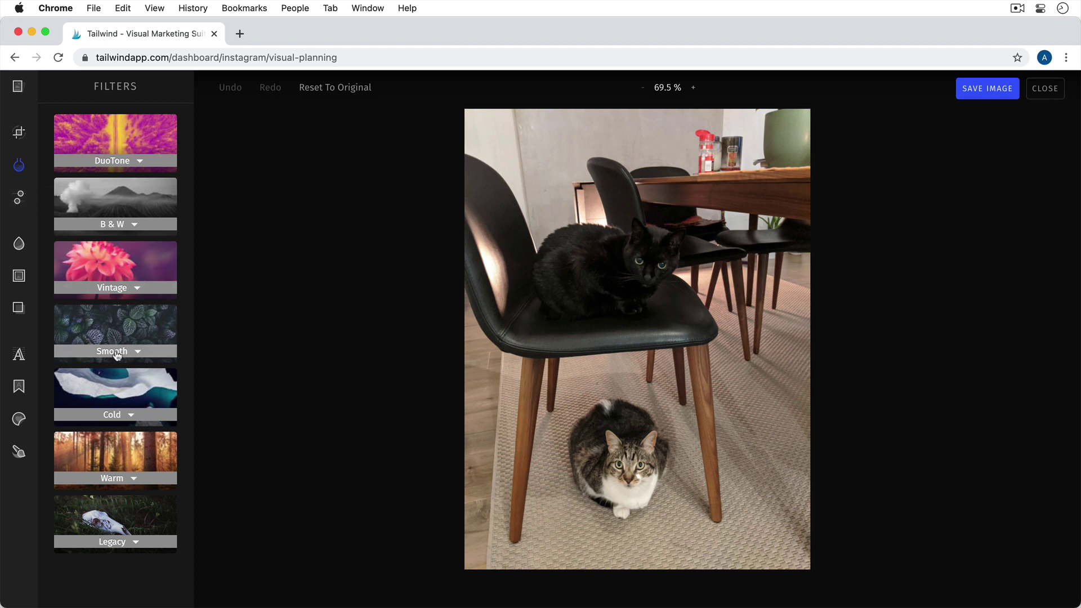
Expand the Legacy filters and try Food, Fixie and Colorful on the photo
{"action": "left_click", "coordinate": [137, 544]}
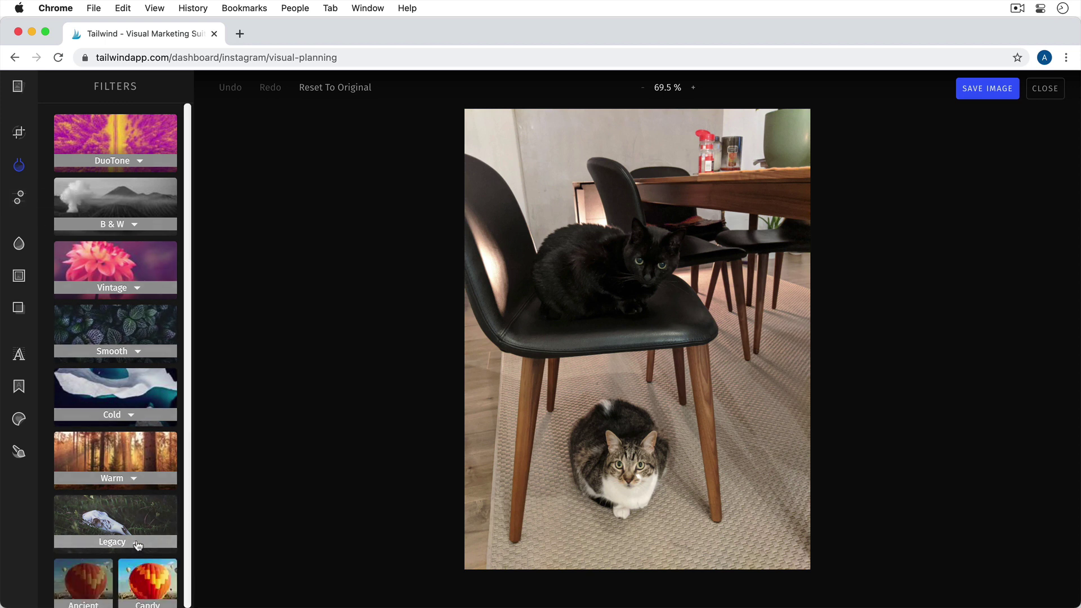
{"action": "scroll", "coordinate": [139, 535], "scroll_direction": "down", "scroll_amount": 4}
{"action": "scroll", "coordinate": [141, 530], "scroll_direction": "down", "scroll_amount": 8}
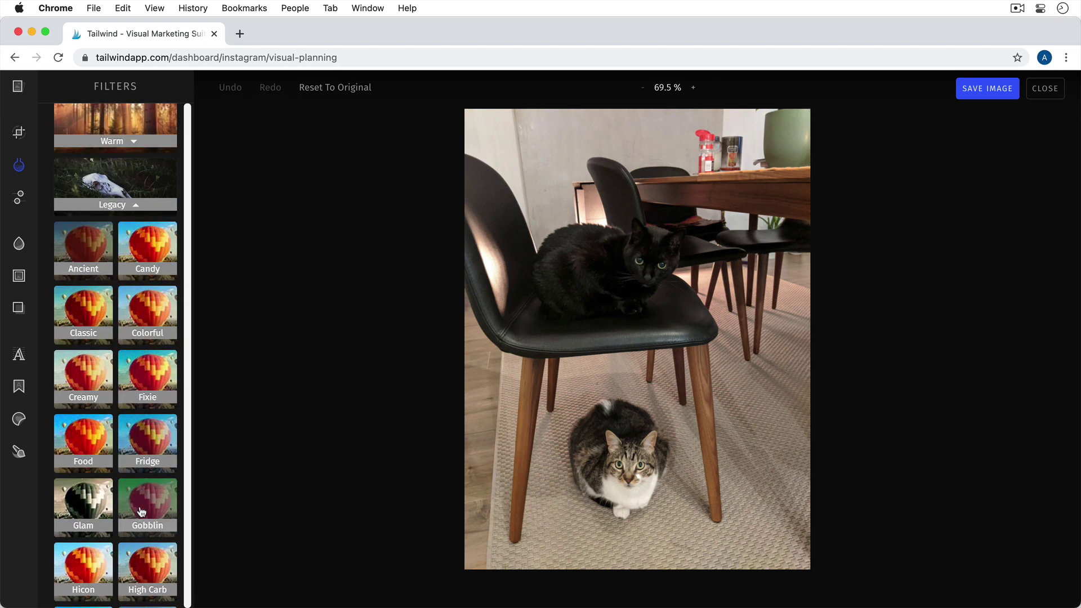
{"action": "left_click", "coordinate": [89, 441]}
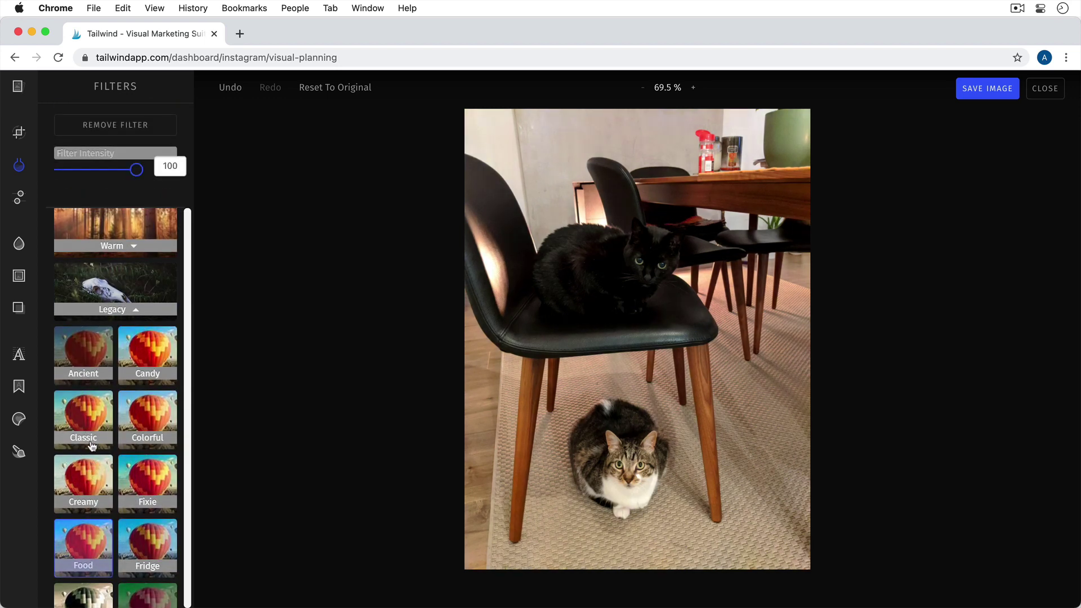
{"action": "left_click", "coordinate": [154, 484]}
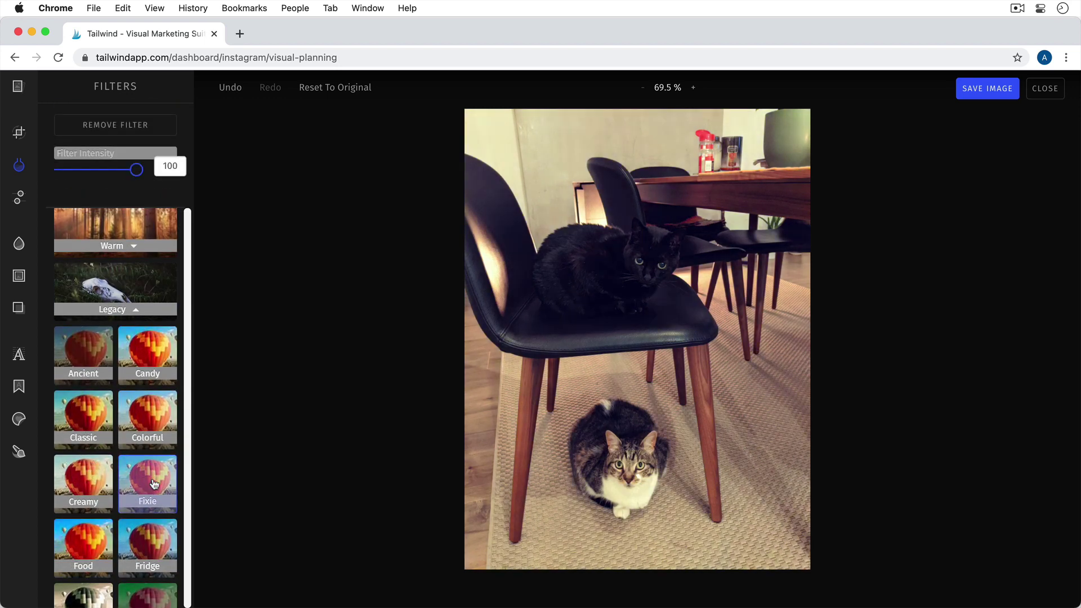
{"action": "left_click", "coordinate": [147, 433]}
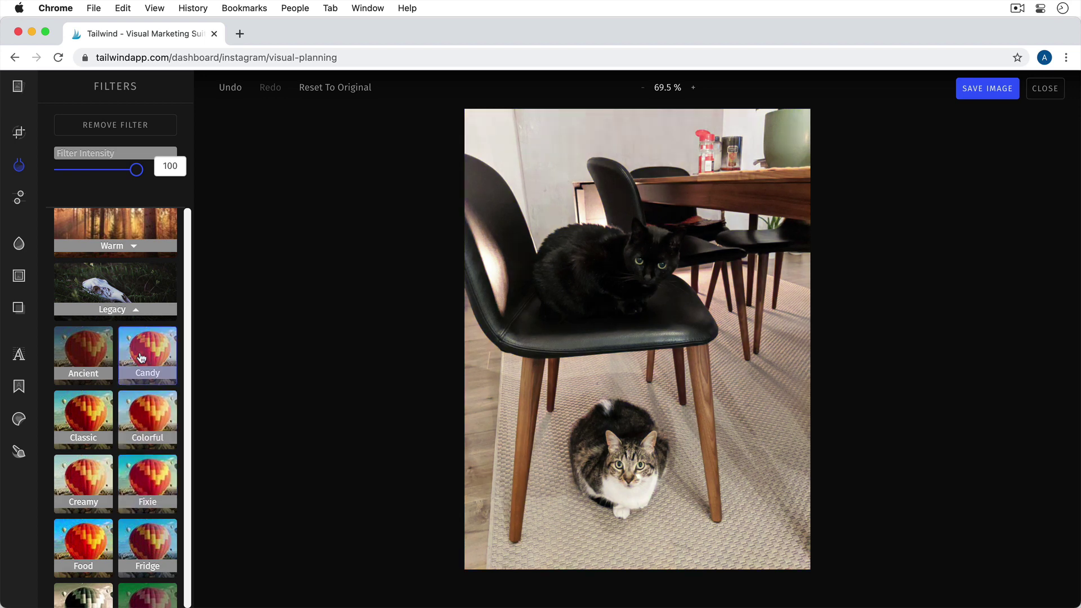
Try Pola SX and Seventies, then apply the Twilight filter at intensity 100
{"action": "scroll", "coordinate": [143, 409], "scroll_direction": "down", "scroll_amount": 4}
{"action": "scroll", "coordinate": [144, 409], "scroll_direction": "down", "scroll_amount": 3}
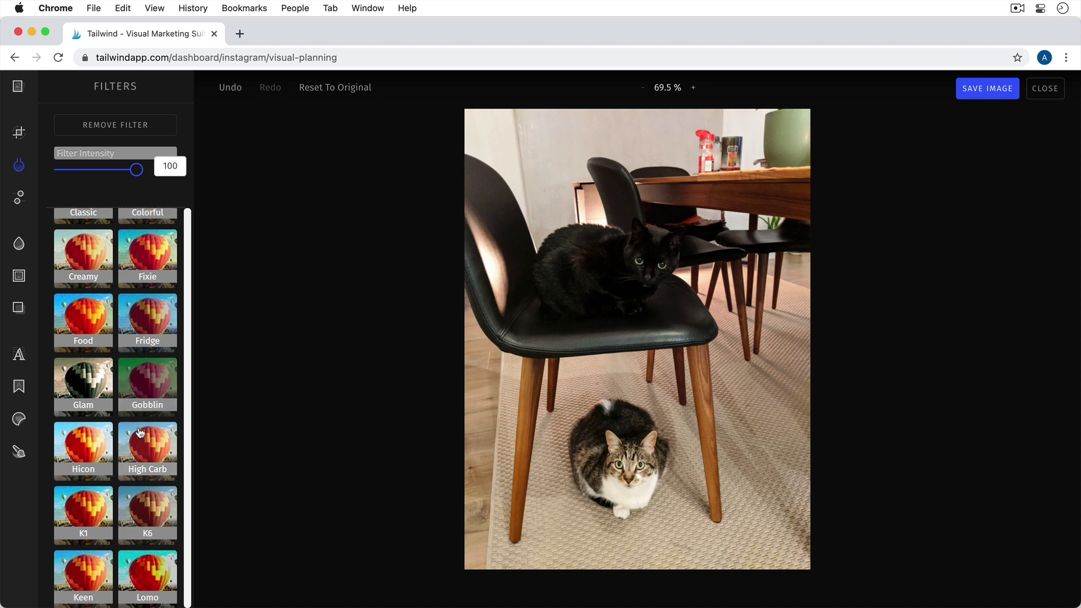
{"action": "scroll", "coordinate": [125, 501], "scroll_direction": "down", "scroll_amount": 3}
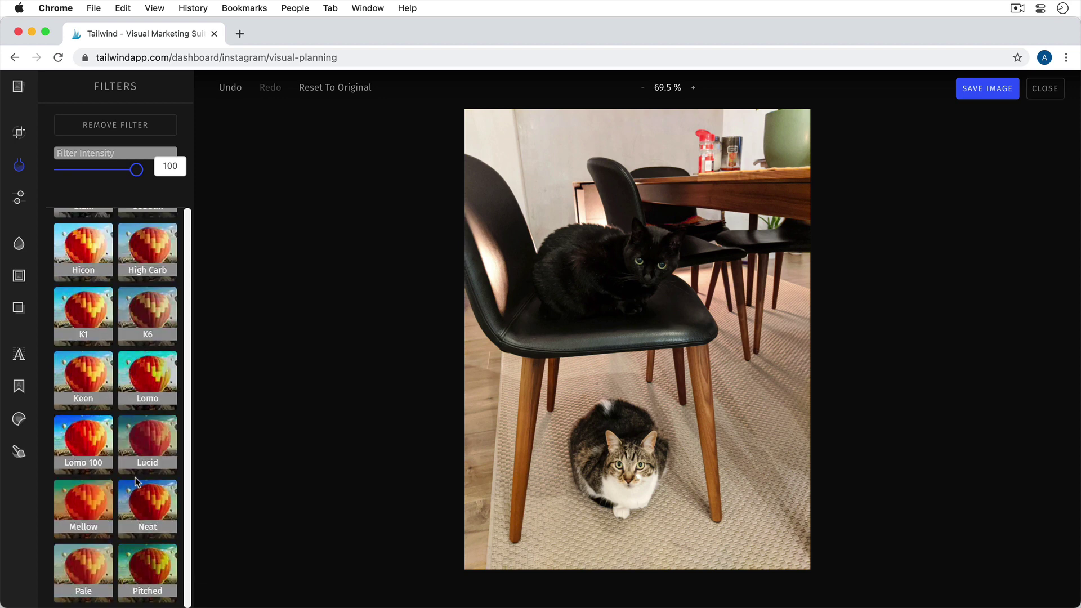
{"action": "left_click", "coordinate": [94, 541]}
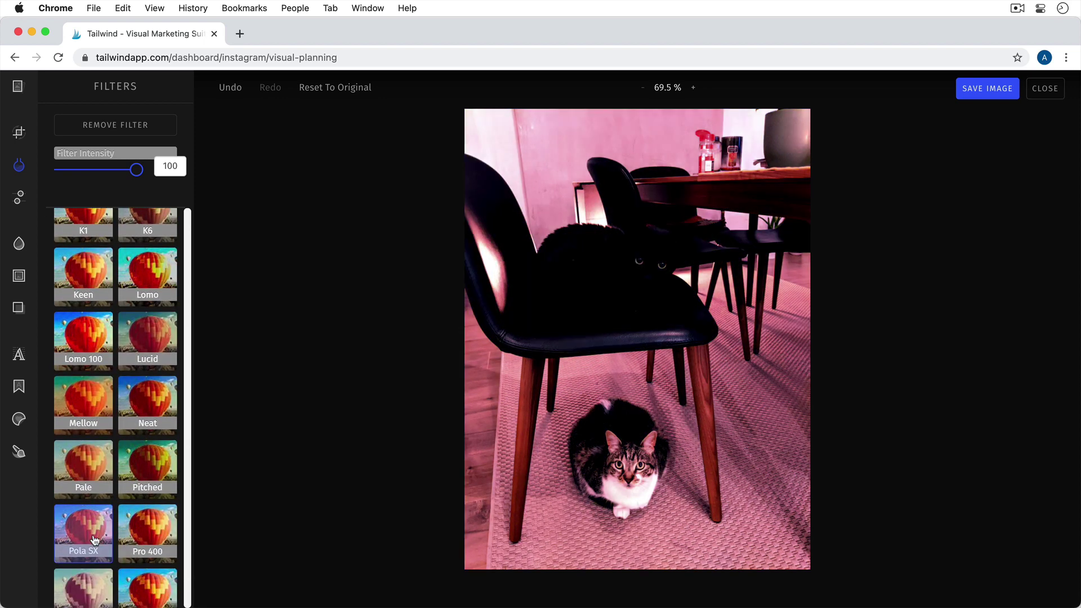
{"action": "scroll", "coordinate": [94, 540], "scroll_direction": "down", "scroll_amount": 2}
{"action": "left_click", "coordinate": [91, 539]}
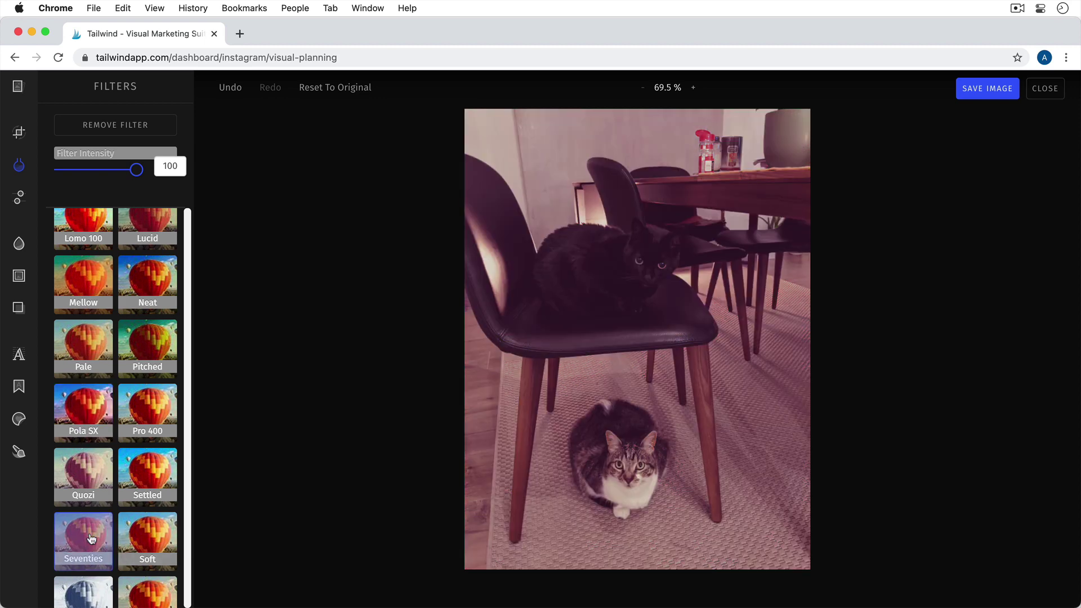
{"action": "scroll", "coordinate": [91, 540], "scroll_direction": "down", "scroll_amount": 2}
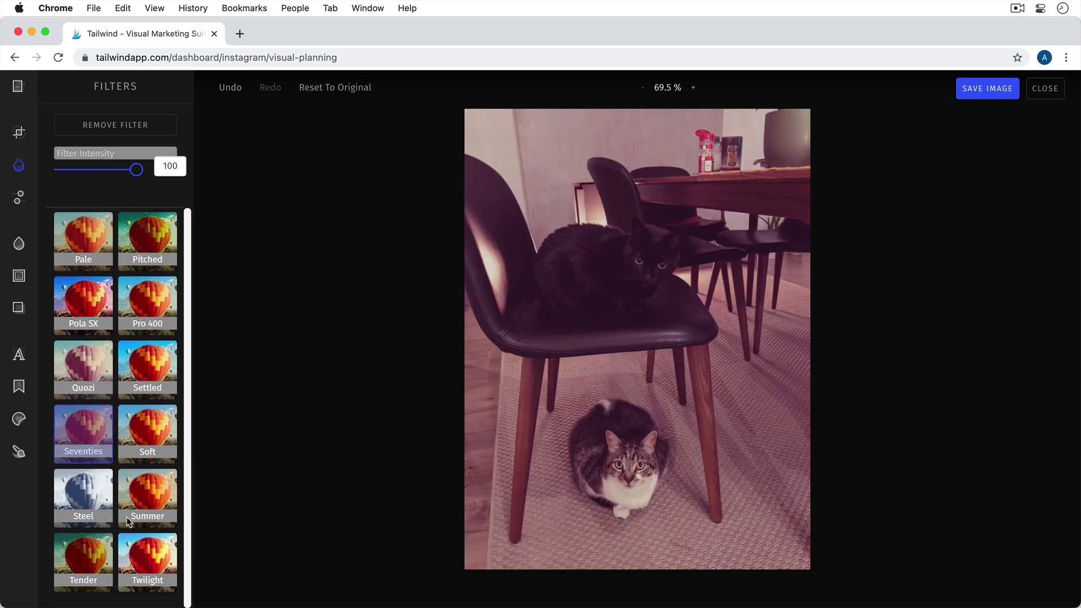
{"action": "left_click", "coordinate": [145, 565]}
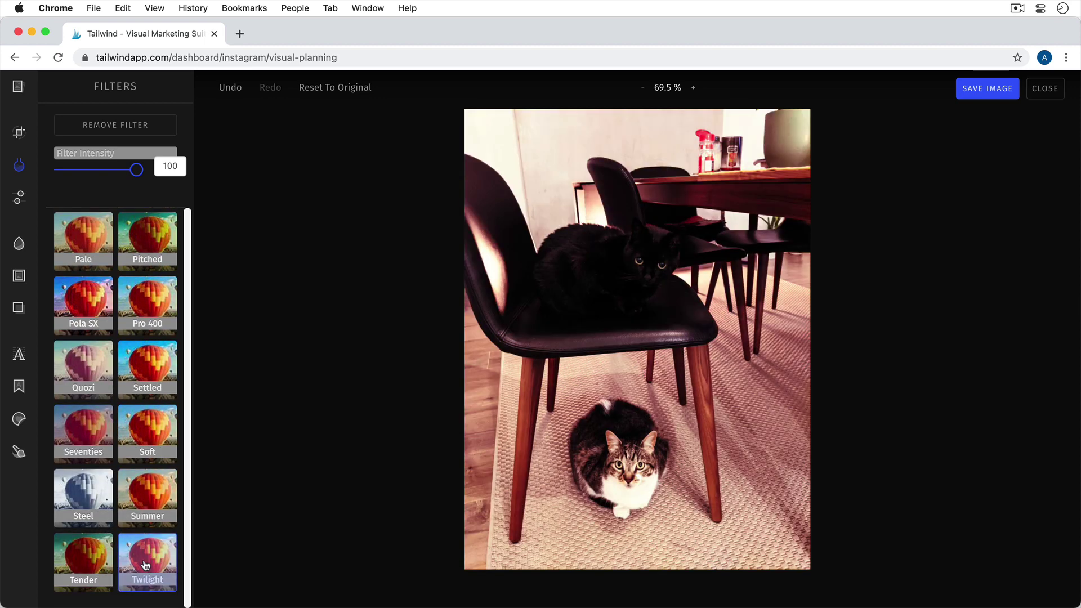
Adjust brightness 29, contrast 21, saturation 27, gamma 40, clarity -29, highlights -39, exposure -70
{"action": "left_click", "coordinate": [20, 200]}
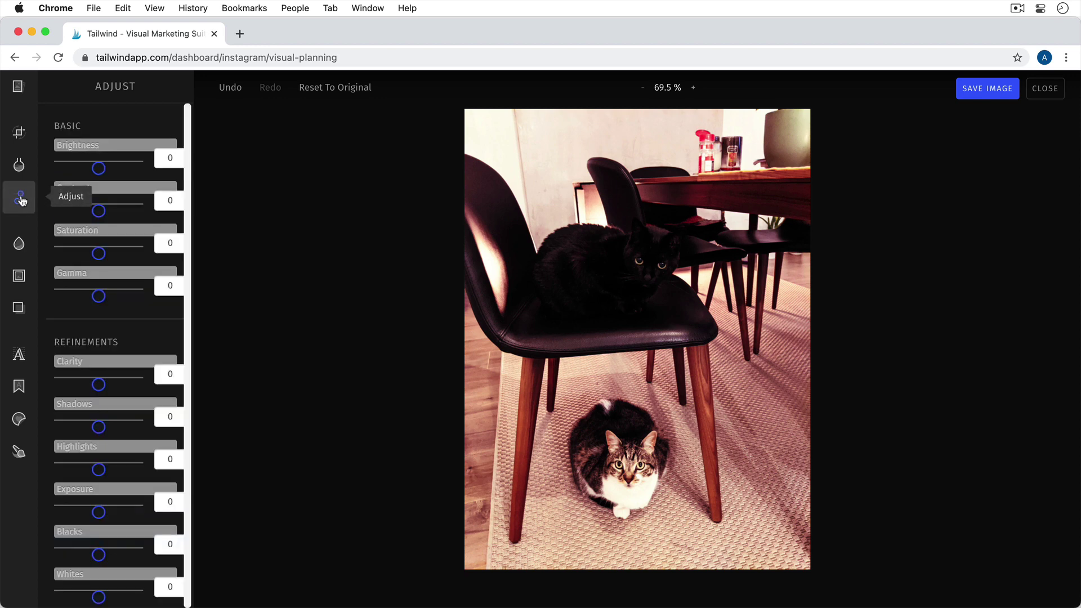
{"action": "left_click_drag", "start_coordinate": [105, 169], "coordinate": [110, 170]}
{"action": "left_click_drag", "start_coordinate": [102, 255], "coordinate": [107, 258]}
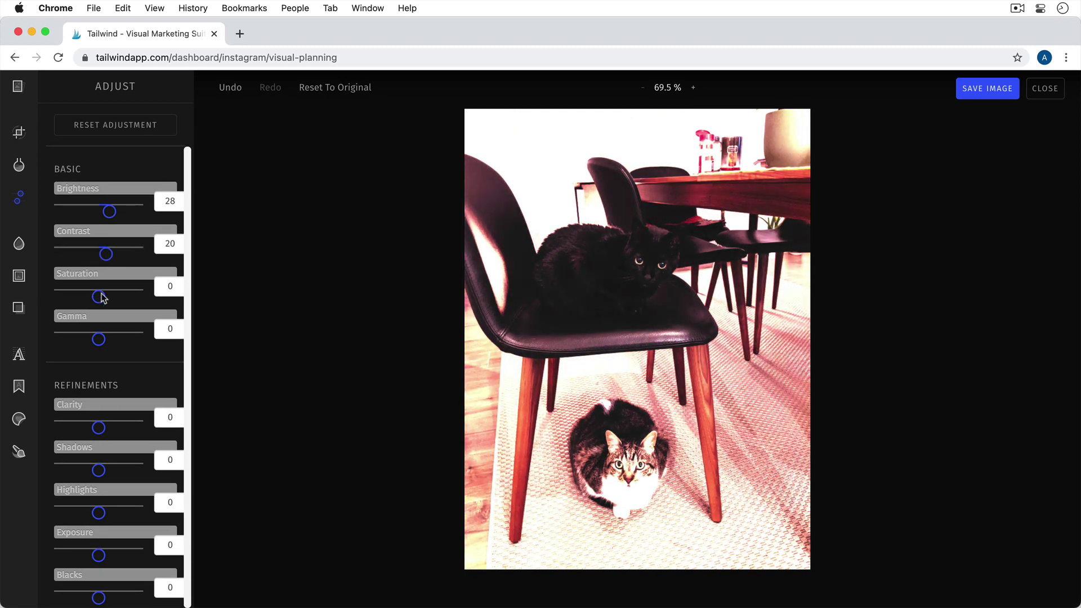
{"action": "left_click_drag", "start_coordinate": [99, 298], "coordinate": [108, 298]}
{"action": "left_click_drag", "start_coordinate": [98, 339], "coordinate": [117, 338]}
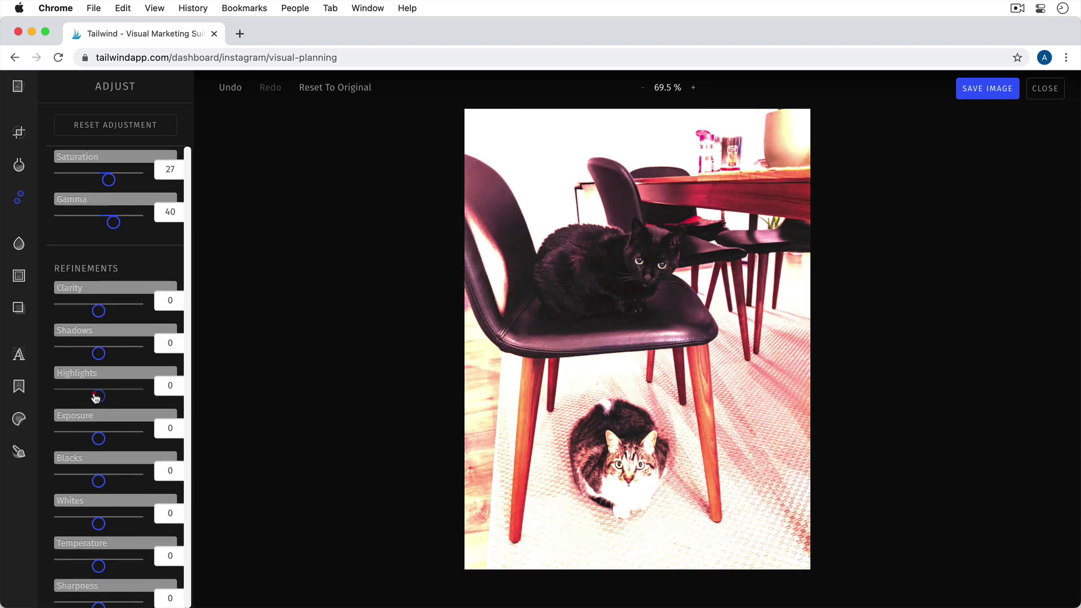
{"action": "left_click_drag", "start_coordinate": [99, 531], "coordinate": [87, 535]}
{"action": "left_click_drag", "start_coordinate": [100, 280], "coordinate": [89, 280]}
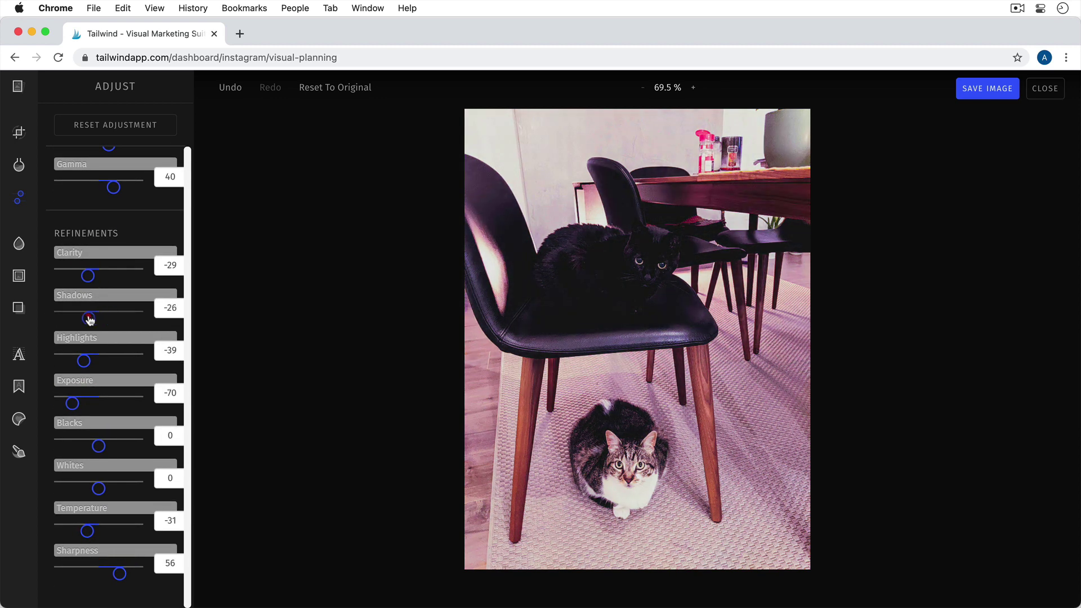
{"action": "scroll", "coordinate": [109, 386], "scroll_direction": "up", "scroll_amount": 3}
{"action": "left_click_drag", "start_coordinate": [101, 213], "coordinate": [116, 232]}
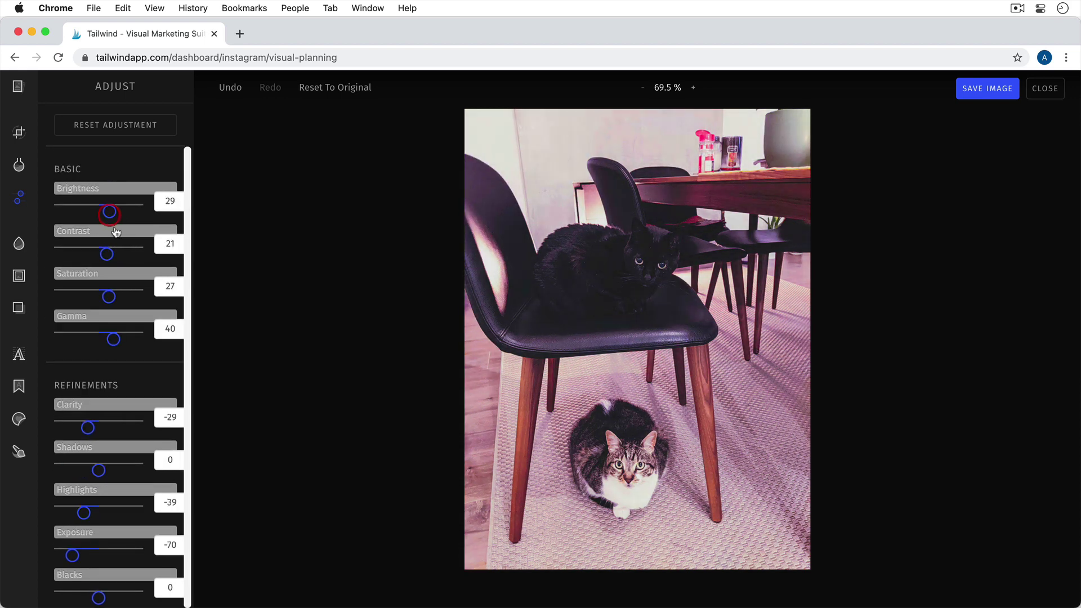
{"action": "left_click", "coordinate": [20, 166]}
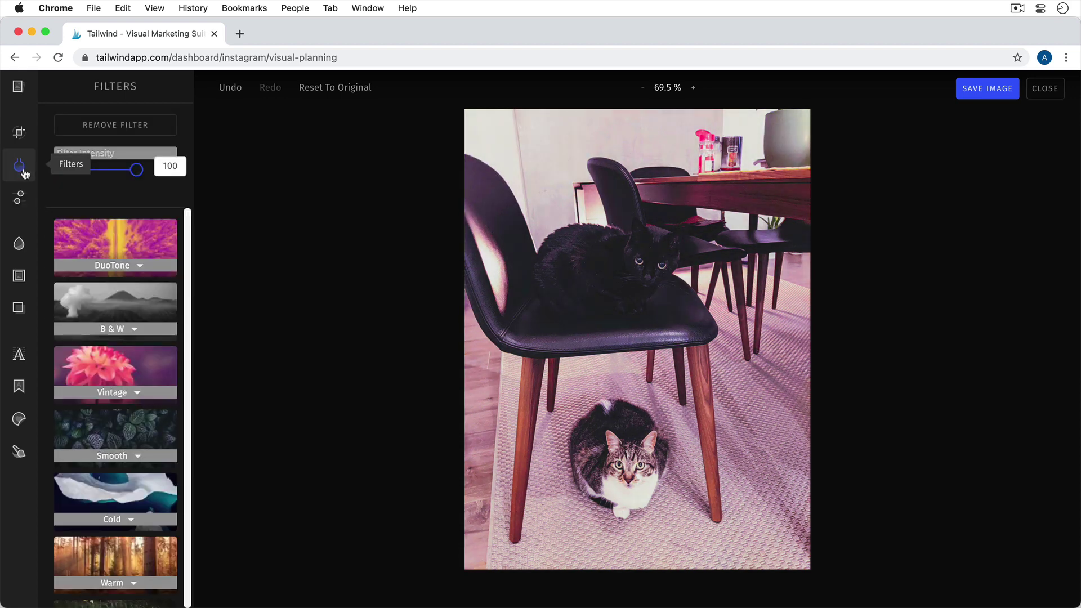
Crop the photo to a 736×736 square framing both cats and save the image
{"action": "left_click", "coordinate": [19, 134]}
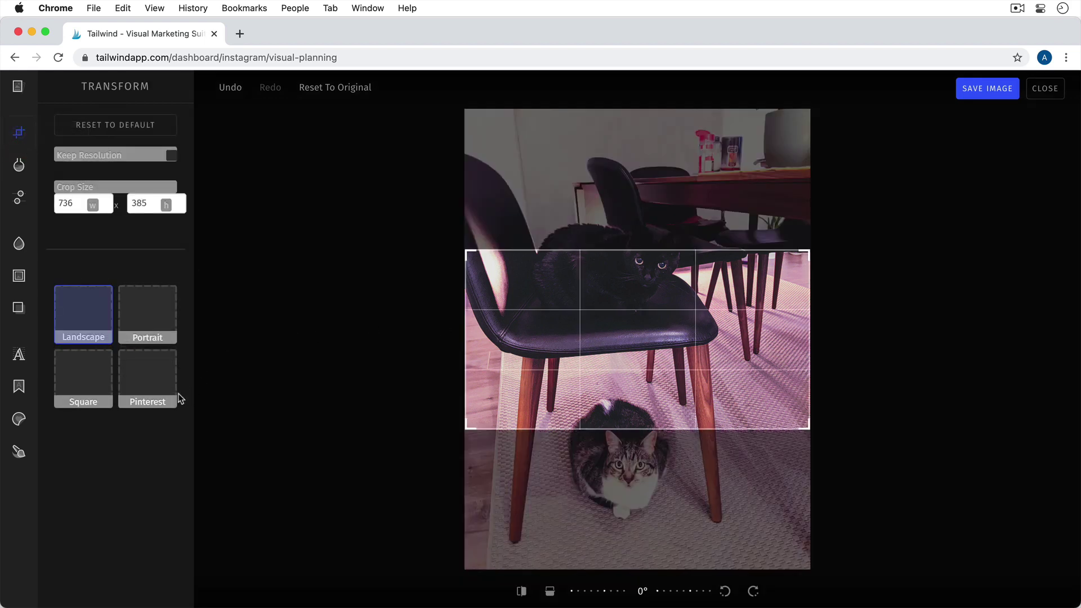
{"action": "left_click", "coordinate": [93, 378]}
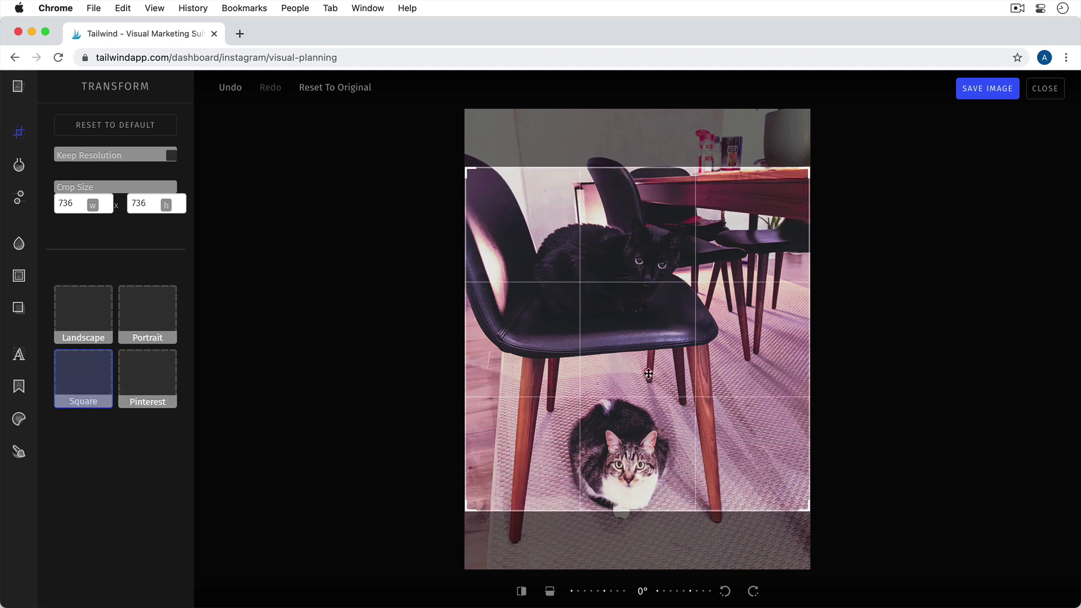
{"action": "left_click_drag", "start_coordinate": [648, 377], "coordinate": [643, 403]}
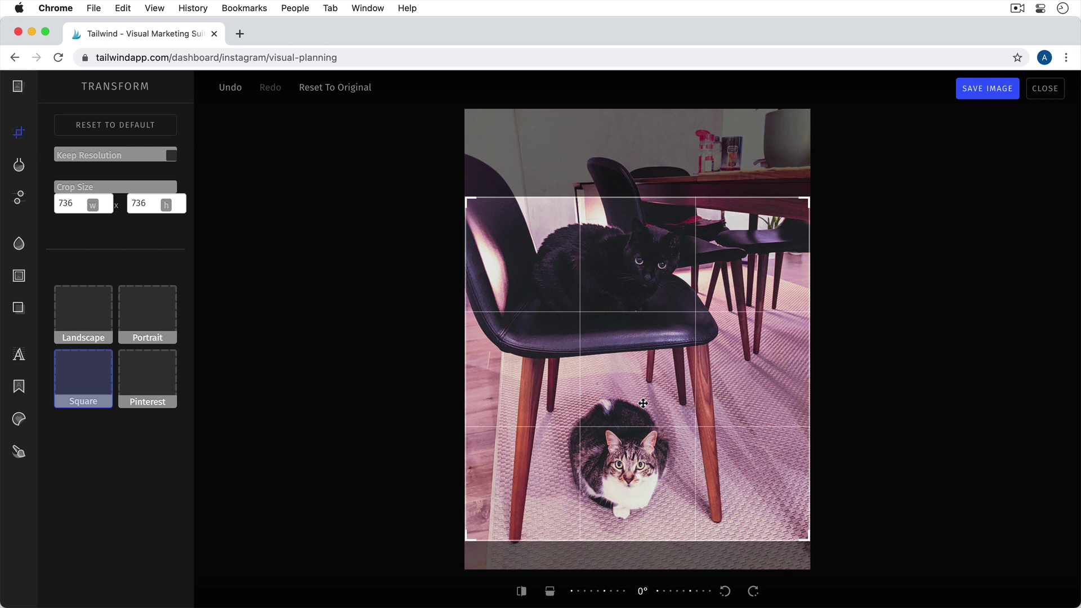
{"action": "left_click", "coordinate": [976, 100]}
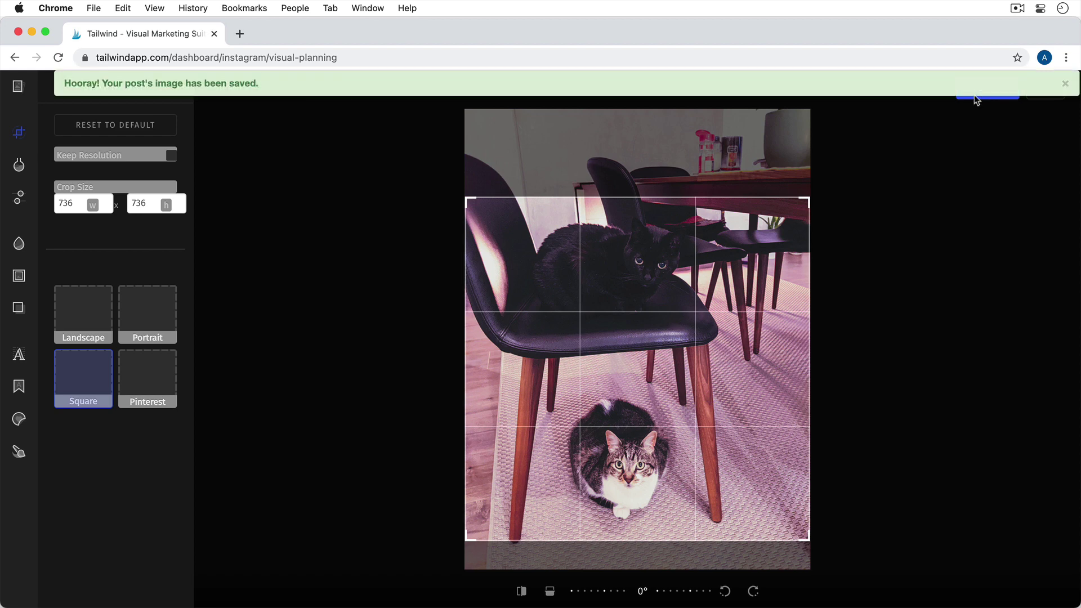
{"action": "left_click", "coordinate": [1064, 83]}
Close the image editor and reopen the cropped cat photo draft for editing
{"action": "left_click", "coordinate": [1050, 89]}
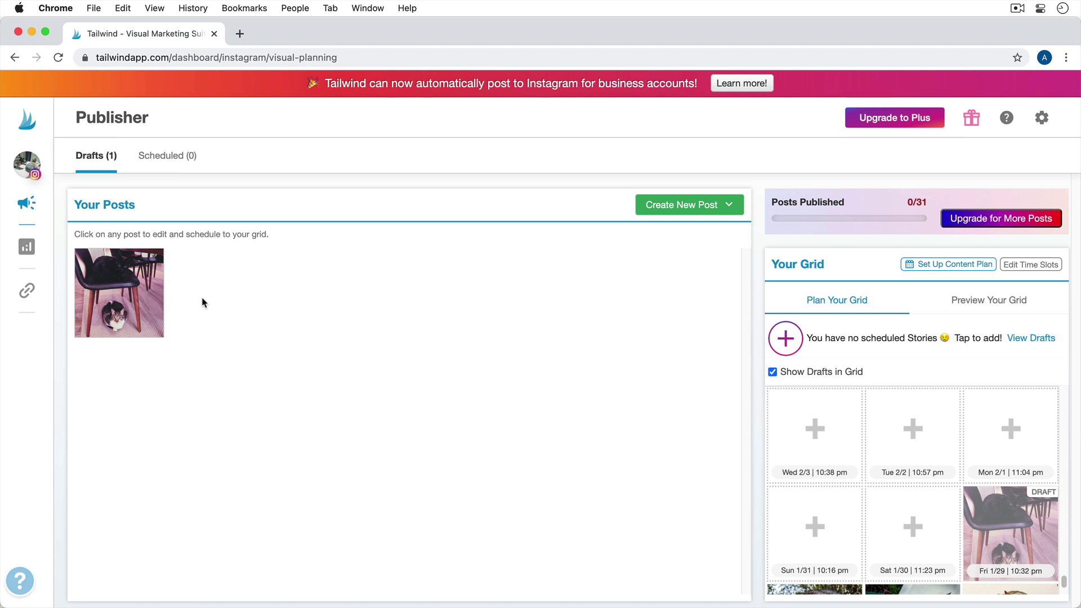
{"action": "left_click", "coordinate": [145, 296]}
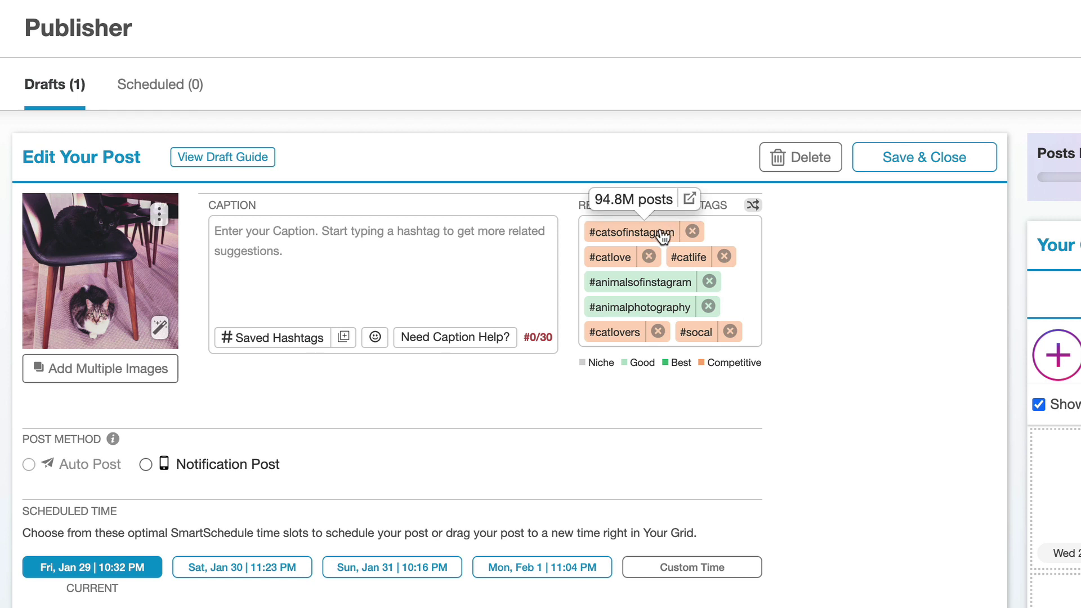
{"action": "mouse_move", "coordinate": [619, 258]}
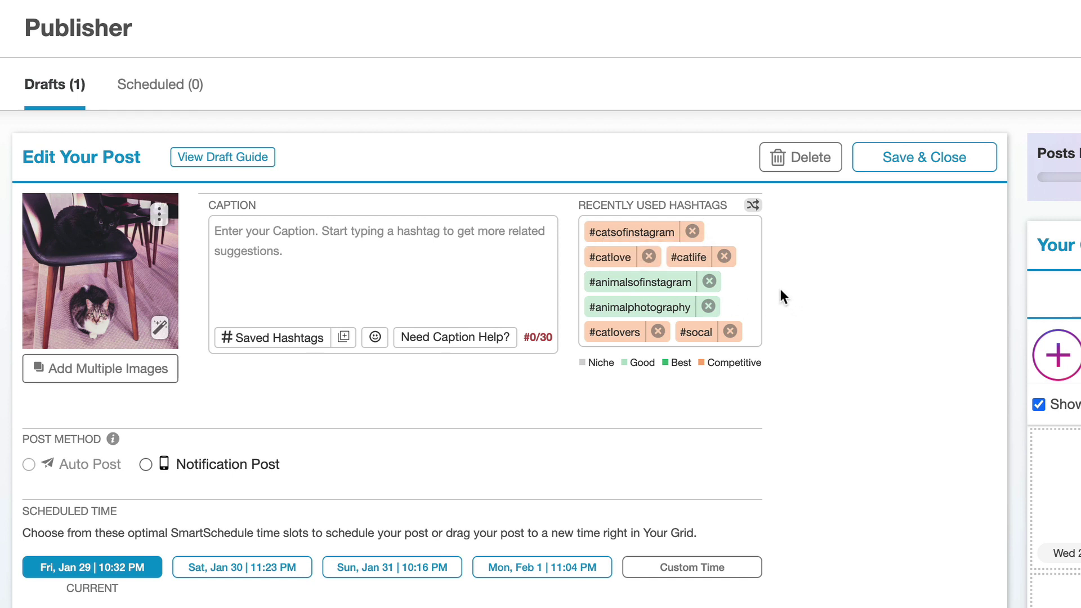
Add #catsofinstagram, #cats, #catstagram and #catlover to the caption, then bring up the saved hashtag lists
{"action": "left_click", "coordinate": [625, 234]}
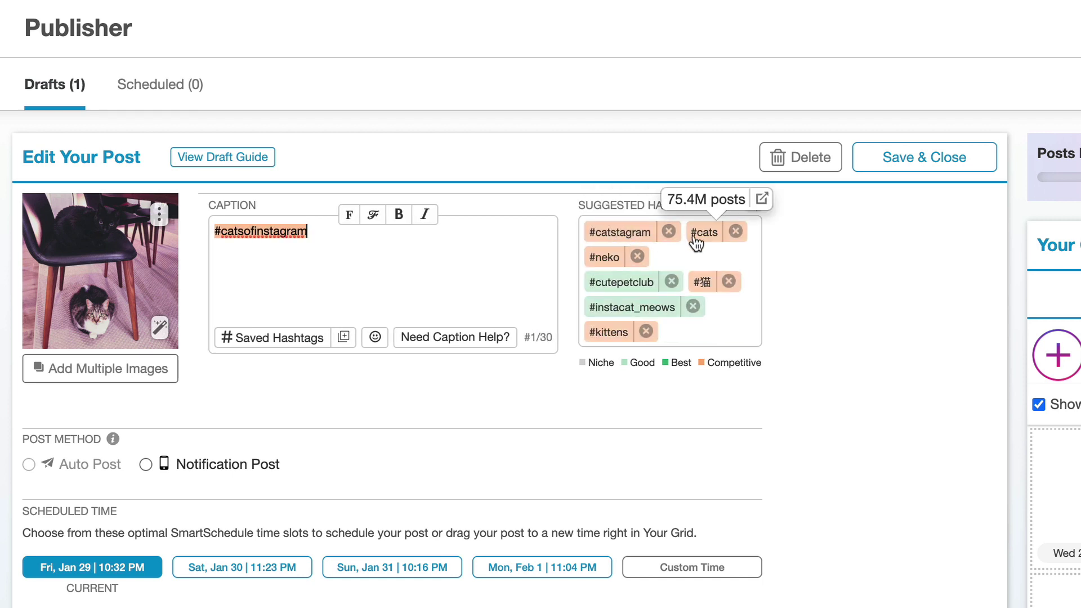
{"action": "left_click", "coordinate": [701, 234]}
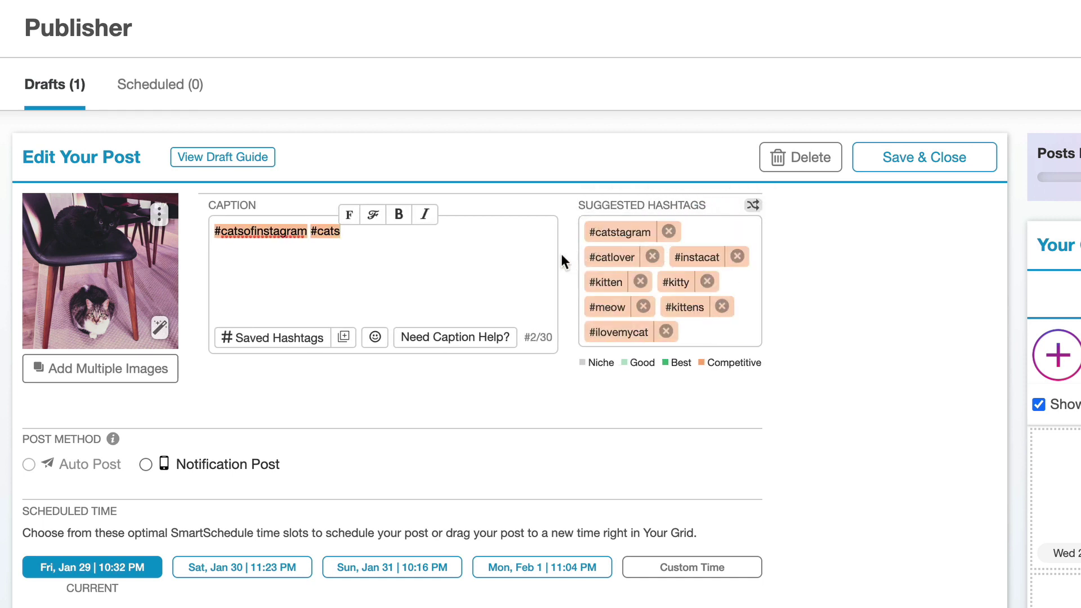
{"action": "left_click", "coordinate": [631, 236]}
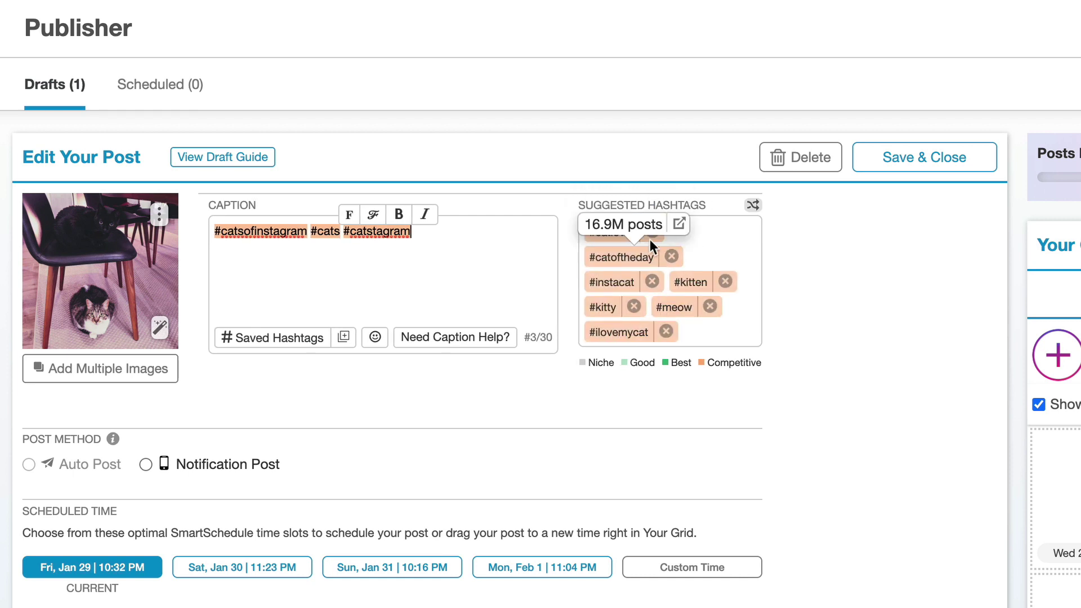
{"action": "left_click", "coordinate": [612, 236]}
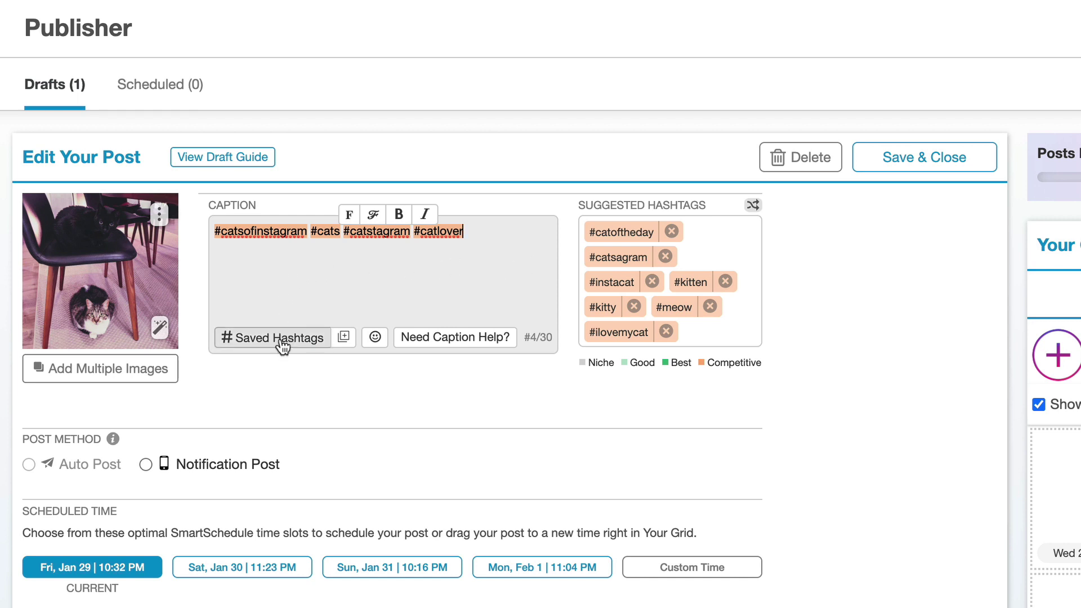
{"action": "left_click", "coordinate": [251, 345]}
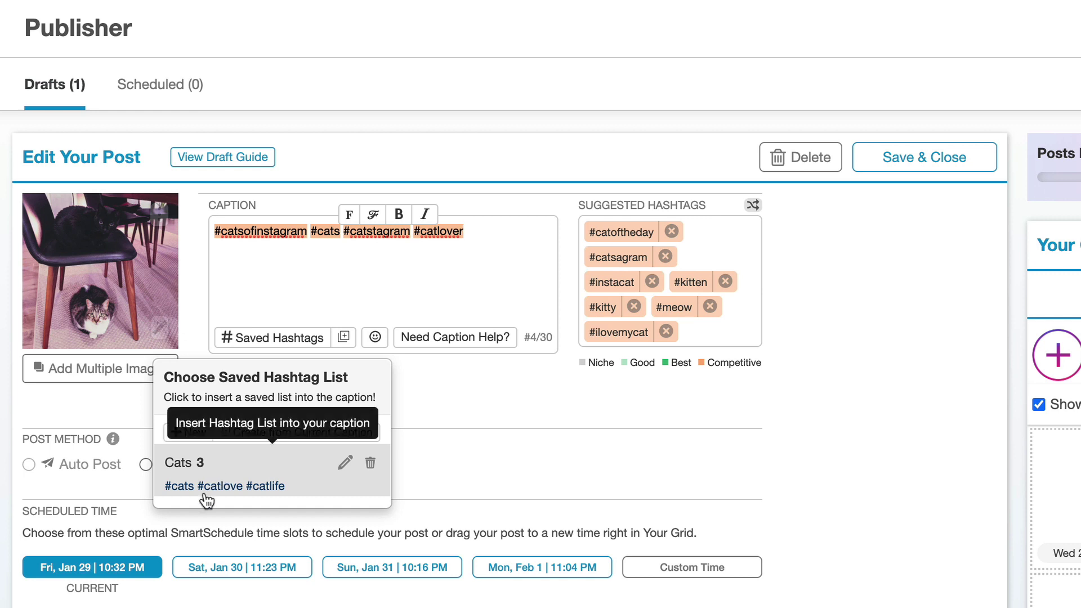
Insert the saved Cats list (#cats #catlove #catlife) into the caption and reopen the saved lists
{"action": "left_click", "coordinate": [251, 464]}
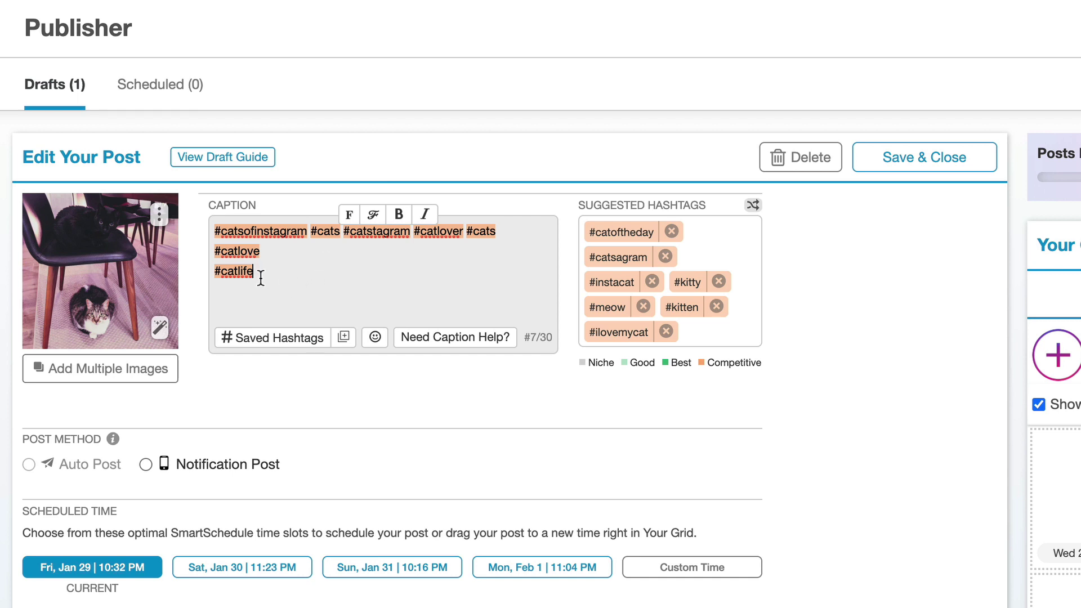
{"action": "left_click", "coordinate": [268, 343]}
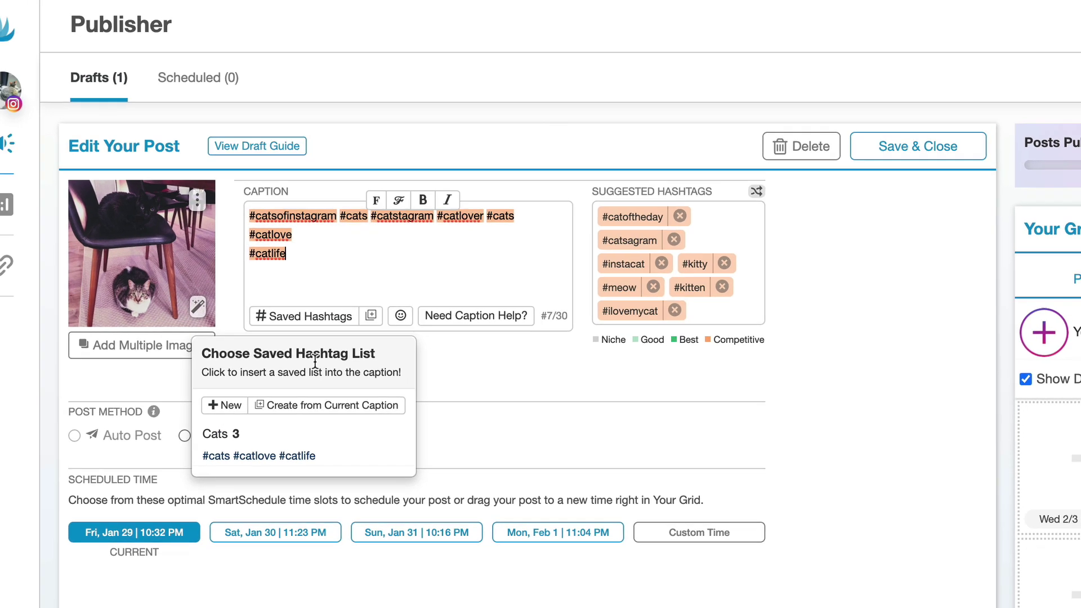
Create and save a new hashtag list named 'Cats 2' containing #catphoto
{"action": "left_click", "coordinate": [188, 434]}
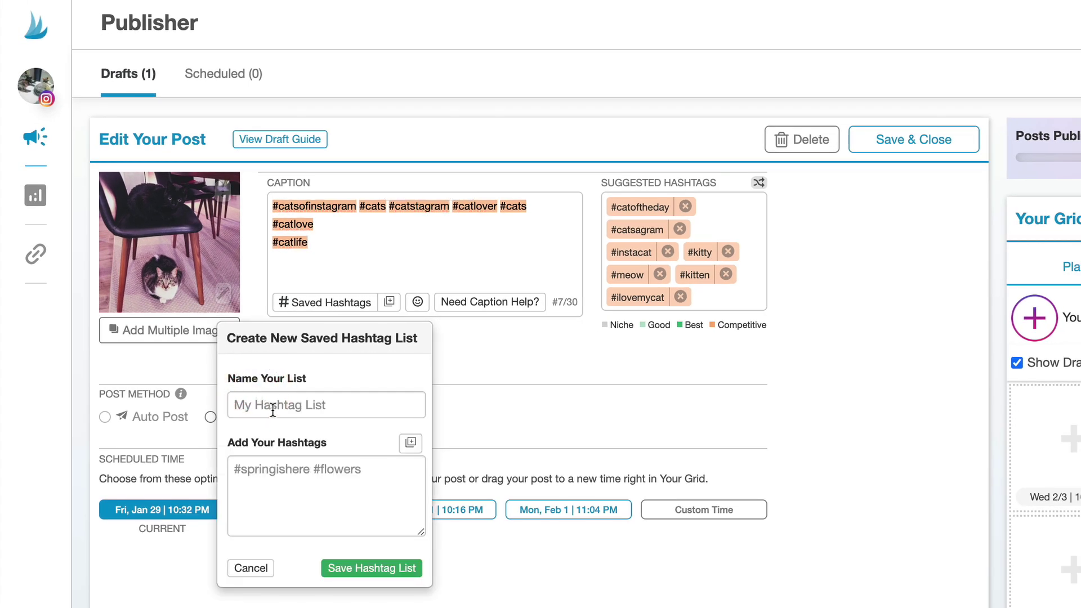
{"action": "left_click", "coordinate": [272, 408]}
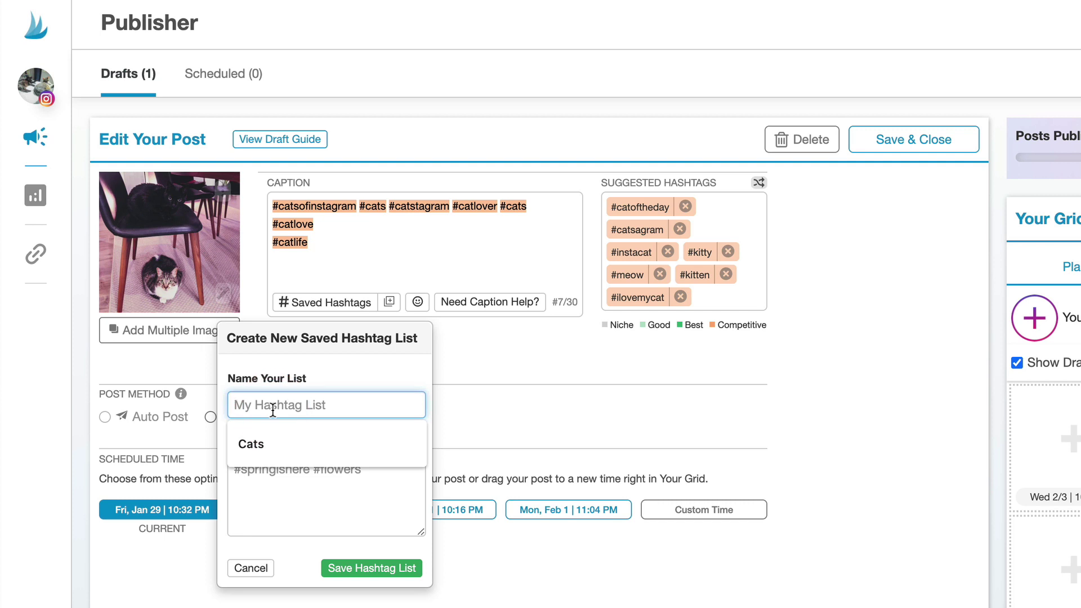
{"action": "type", "text": "Cats 2"}
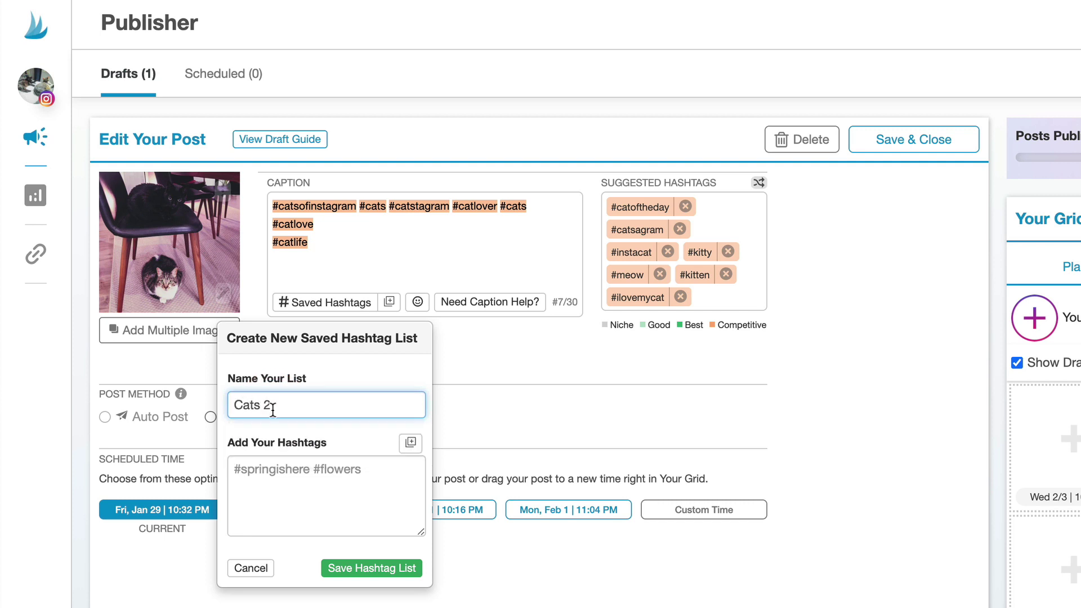
{"action": "left_click", "coordinate": [304, 476]}
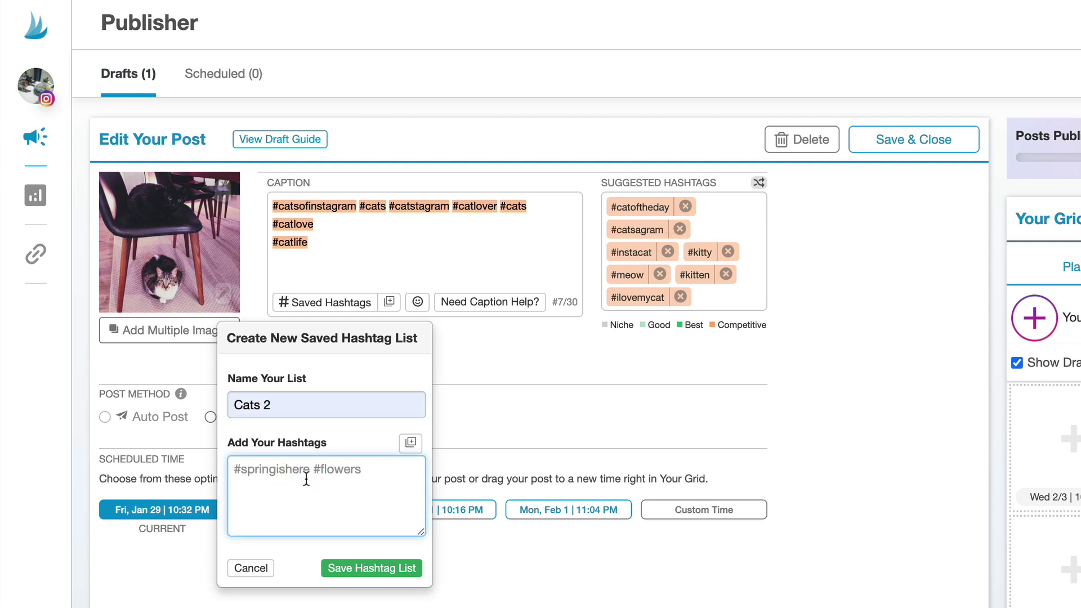
{"action": "type", "text": "#catphoto"}
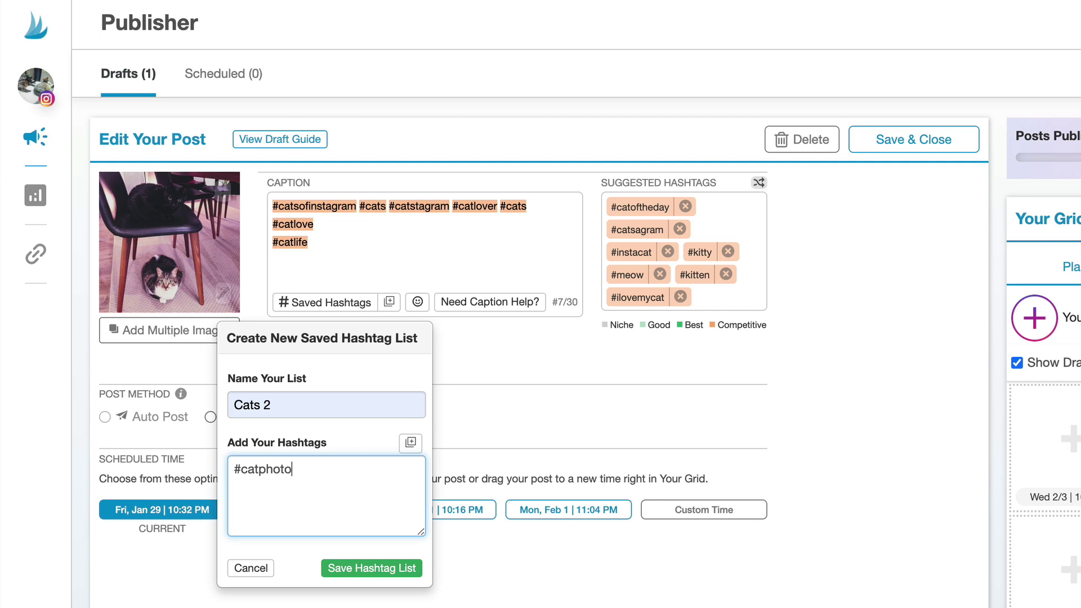
{"action": "left_click", "coordinate": [364, 568]}
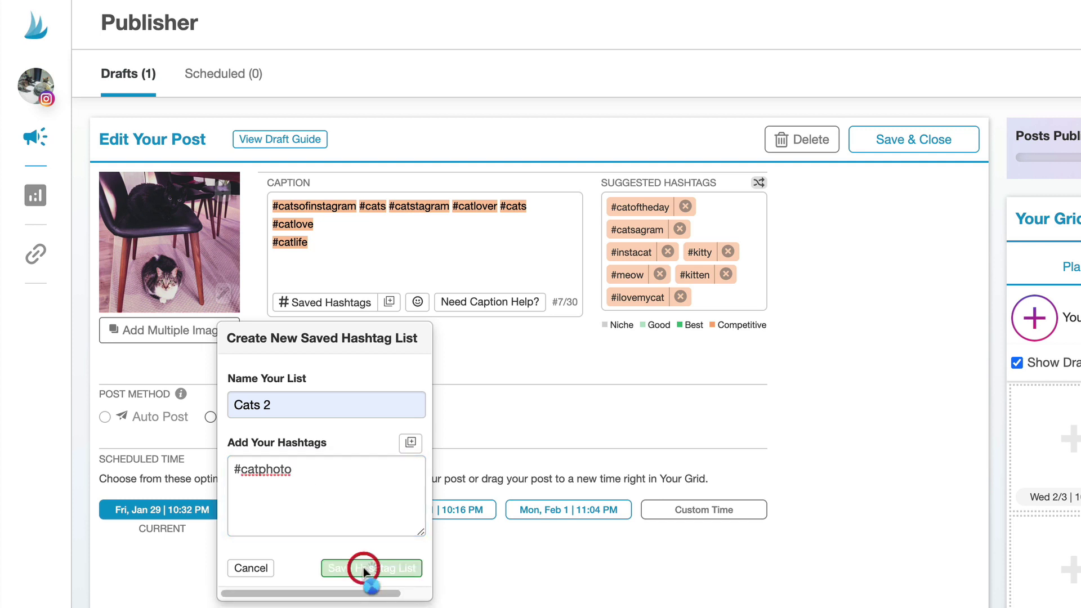
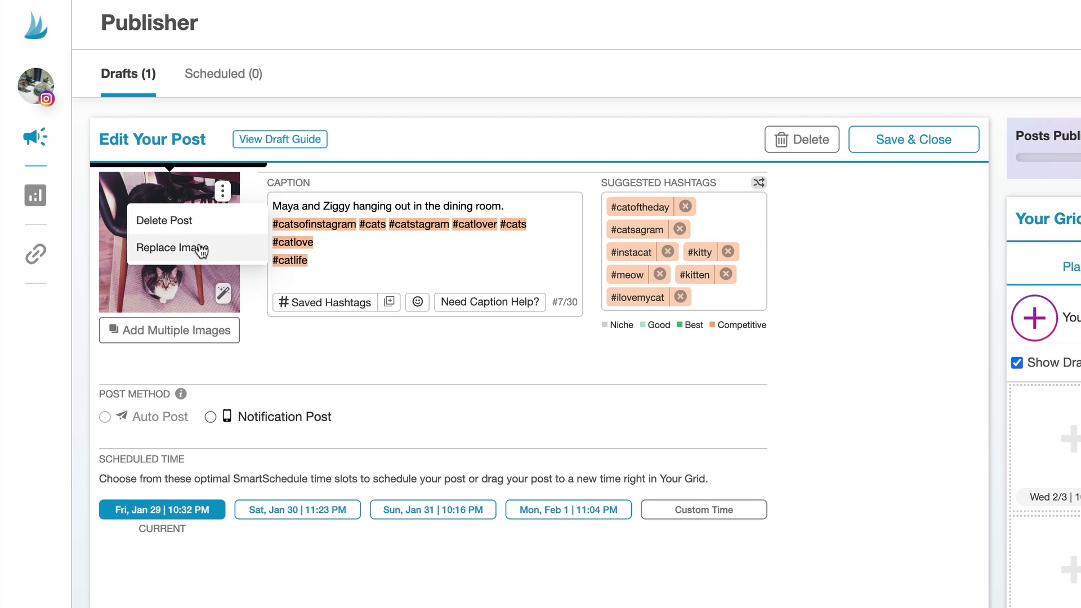
Close the image options menu and set the draft's post method to Notification Post
{"action": "left_click", "coordinate": [319, 356]}
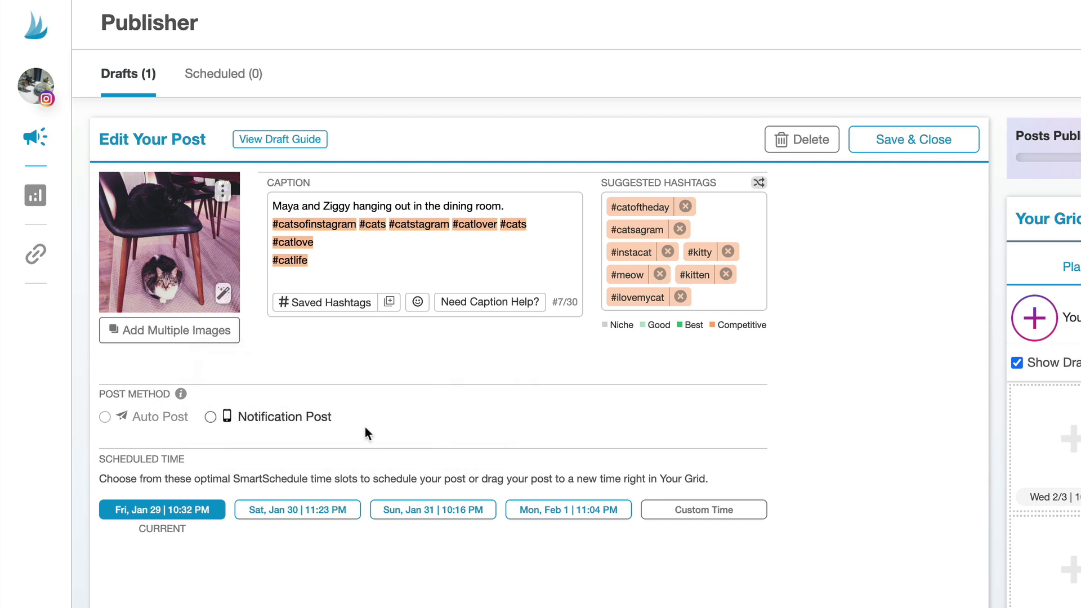
{"action": "mouse_move", "coordinate": [147, 431]}
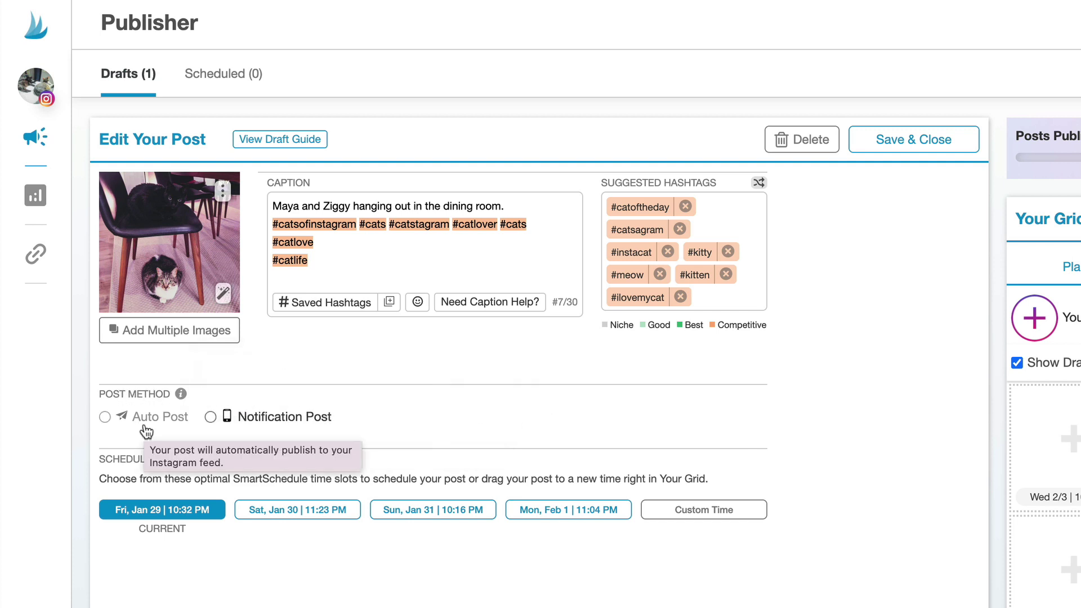
{"action": "mouse_move", "coordinate": [184, 393]}
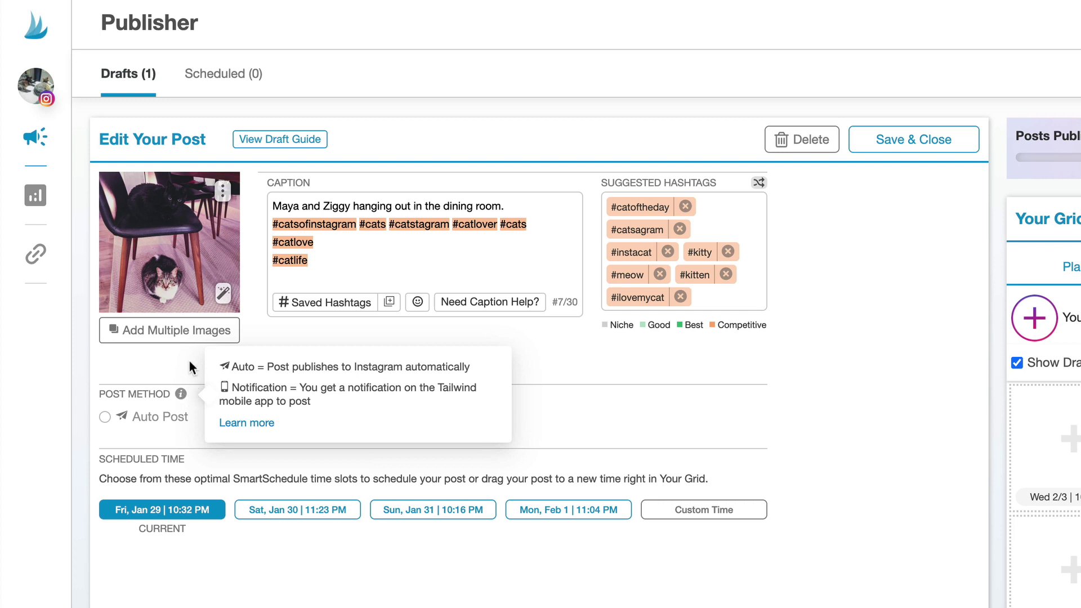
{"action": "left_click", "coordinate": [209, 419]}
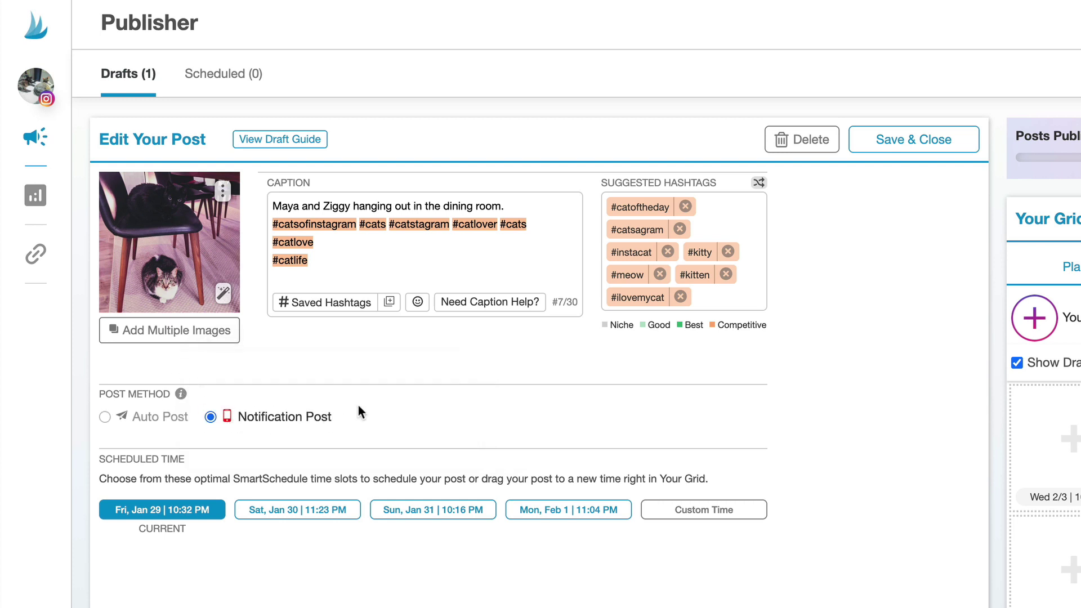
Schedule the cat post in its Fri 1/29 10:32 pm slot
{"action": "left_click", "coordinate": [38, 87]}
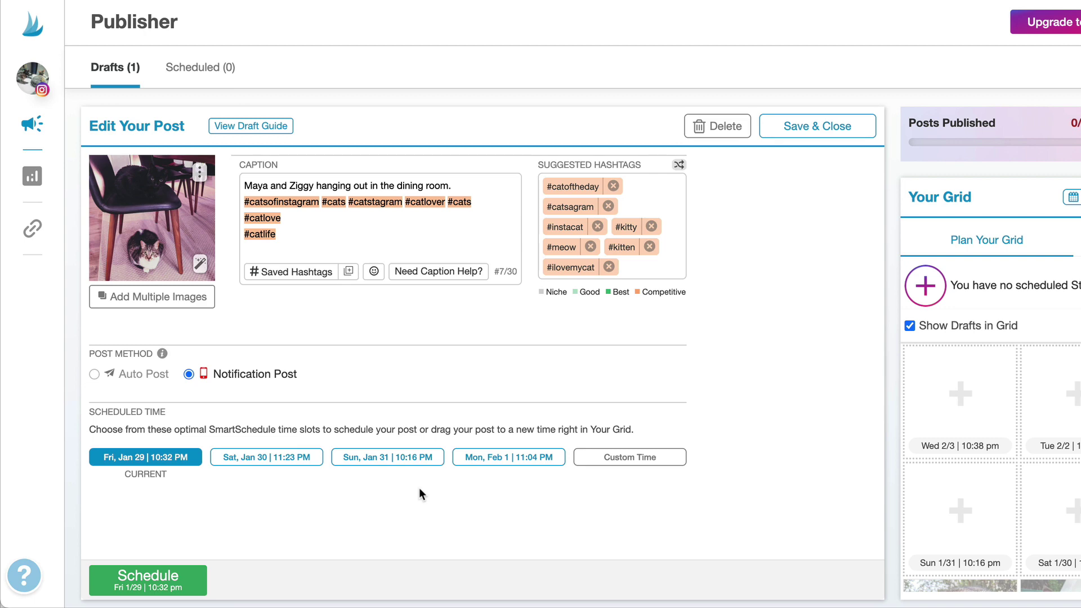
{"action": "left_click", "coordinate": [180, 586]}
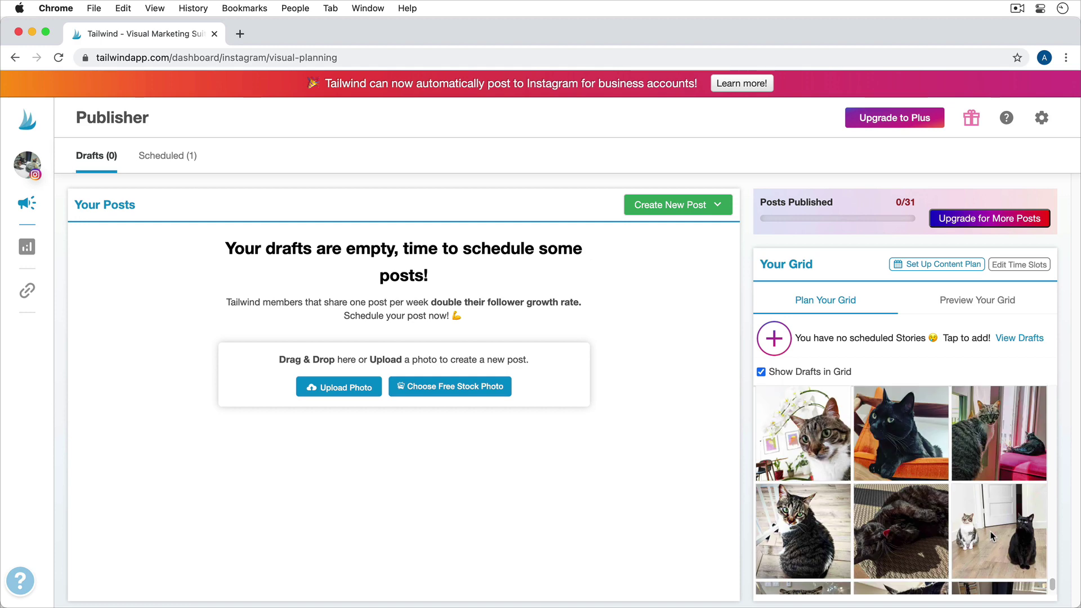
{"action": "scroll", "coordinate": [1011, 473], "scroll_direction": "up", "scroll_amount": 1}
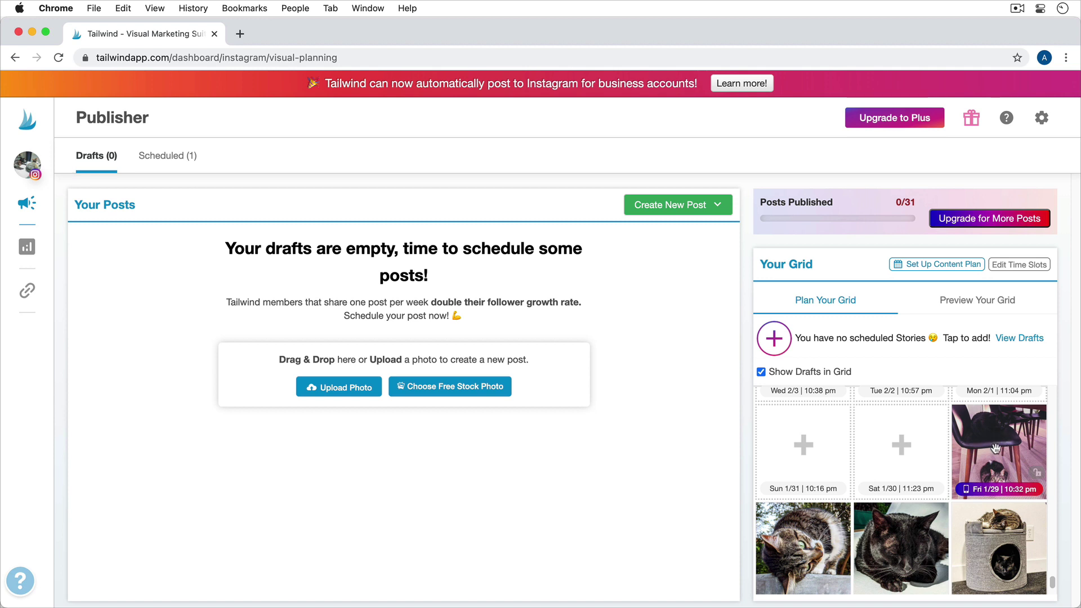
{"action": "mouse_move", "coordinate": [995, 455]}
{"action": "left_mouse_down"}
{"action": "mouse_move", "coordinate": [832, 453]}
{"action": "mouse_move", "coordinate": [1000, 451]}
{"action": "left_mouse_up"}
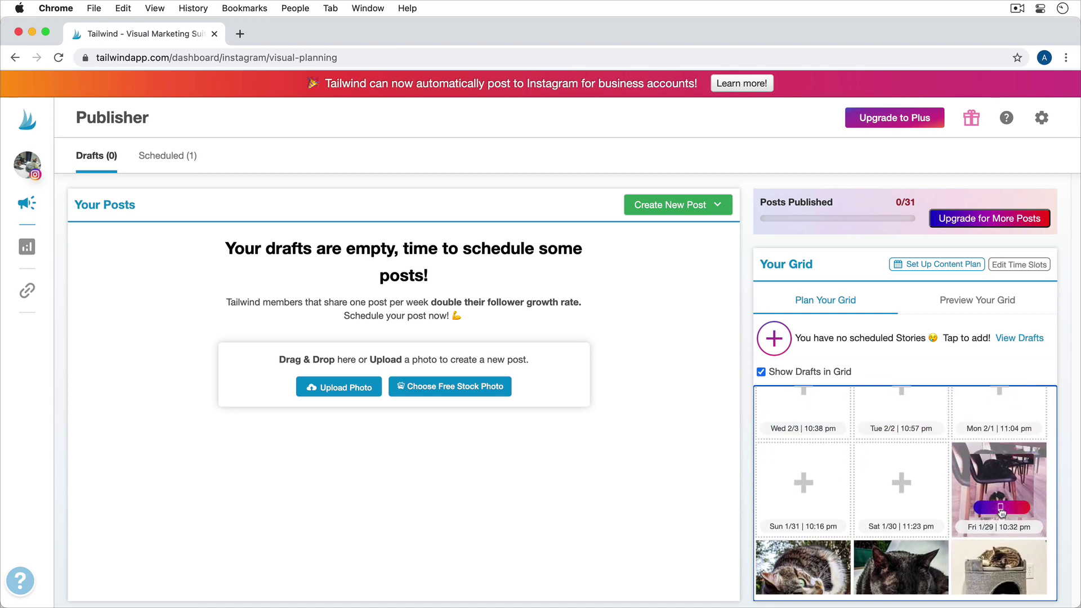
{"action": "left_click", "coordinate": [601, 462]}
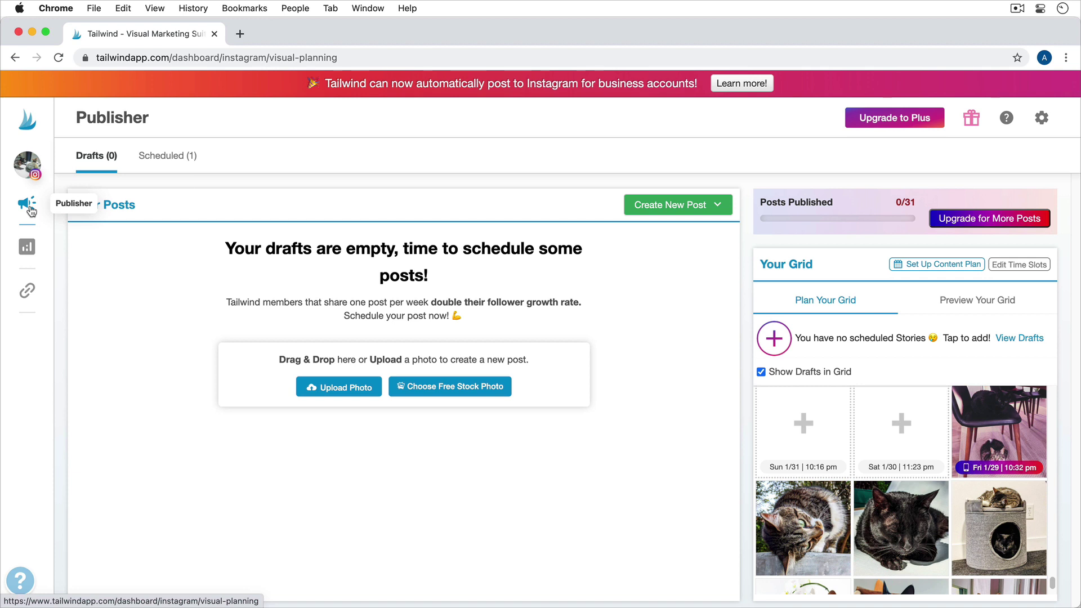
Switch to the other Instagram account and view its follower Insights for Jan 22–29, 2021
{"action": "left_click", "coordinate": [28, 252]}
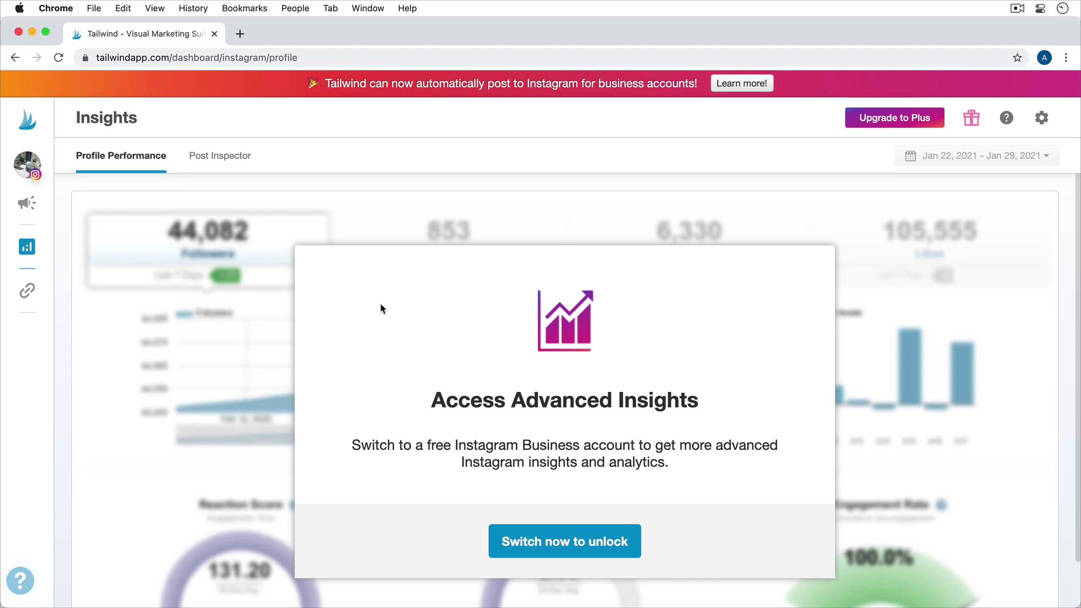
{"action": "left_click", "coordinate": [28, 165]}
{"action": "left_click", "coordinate": [164, 209]}
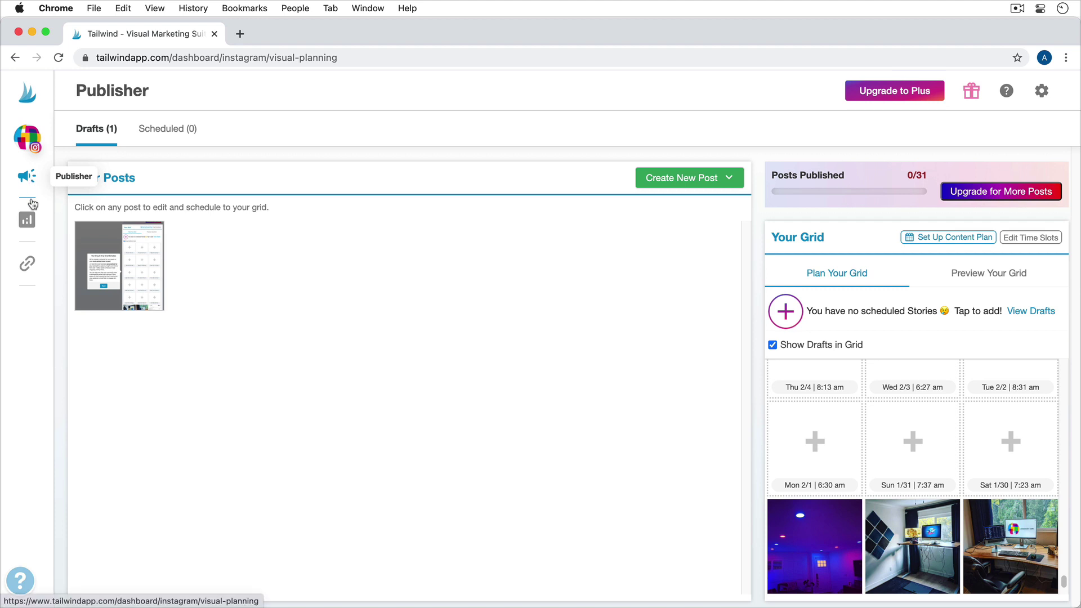
{"action": "left_click", "coordinate": [29, 222]}
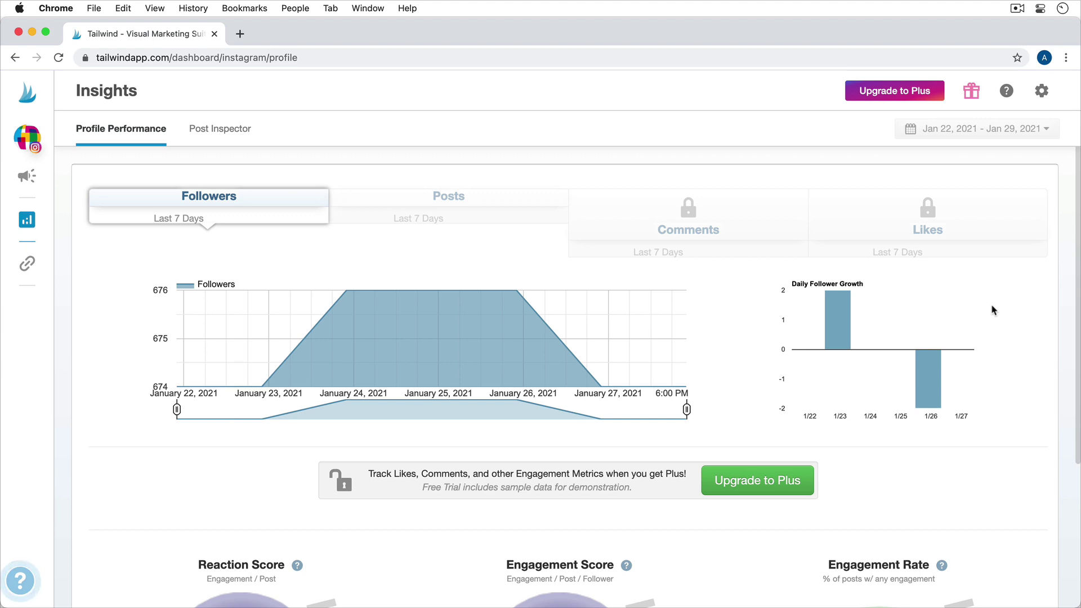
Switch the Insights chart from Followers to Comments
{"action": "scroll", "coordinate": [994, 309], "scroll_direction": "down", "scroll_amount": 5}
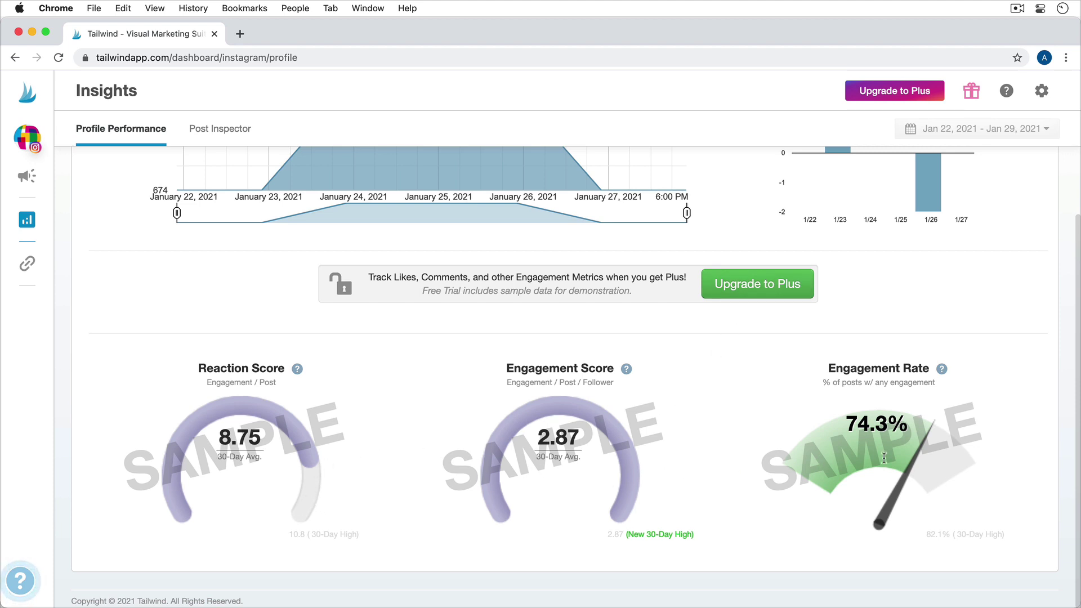
{"action": "scroll", "coordinate": [774, 457], "scroll_direction": "up", "scroll_amount": 2}
{"action": "scroll", "coordinate": [773, 457], "scroll_direction": "up", "scroll_amount": 5}
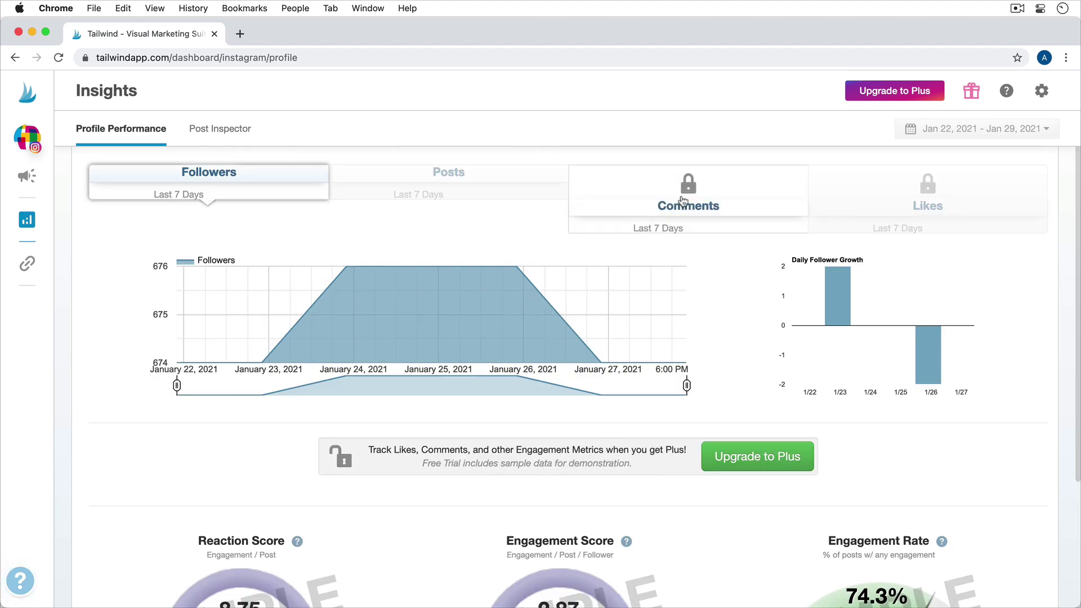
{"action": "left_click", "coordinate": [707, 197]}
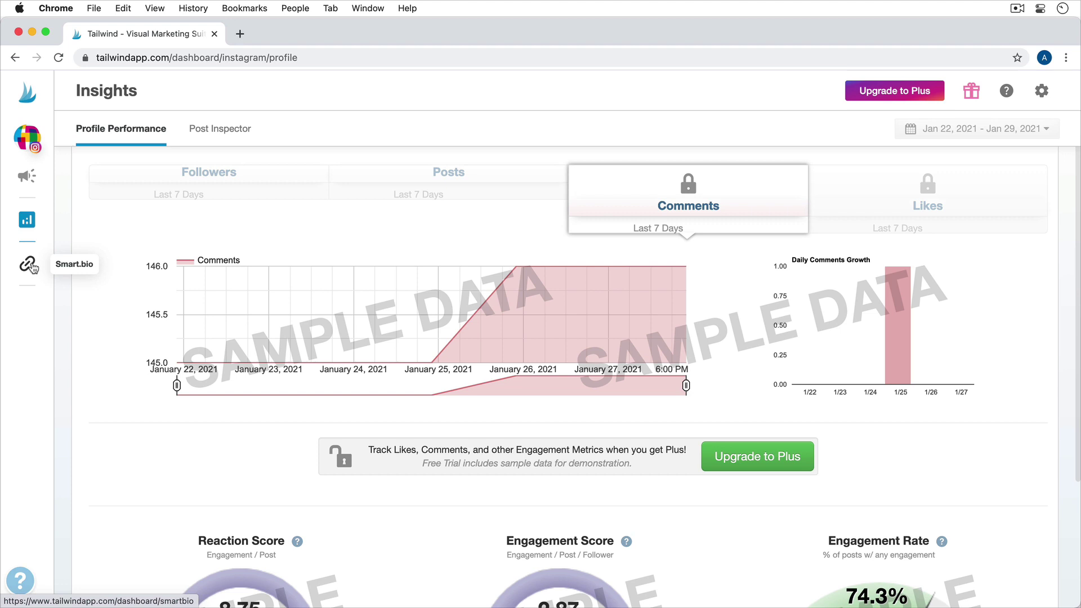
Open the Smart.bio manager and scroll down to its button links and Instagram post links
{"action": "left_click", "coordinate": [29, 265]}
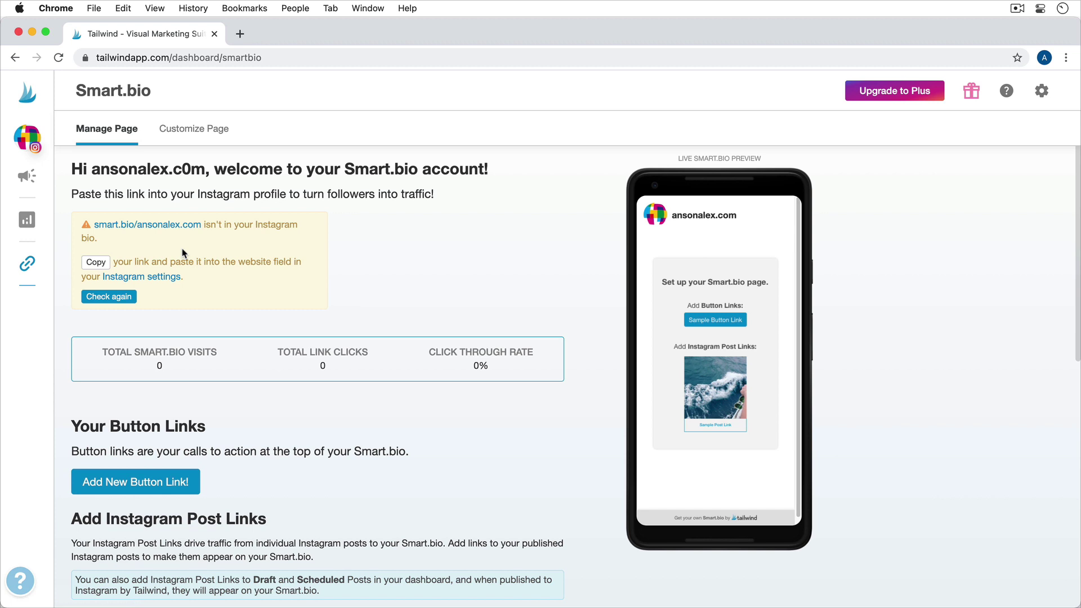
{"action": "scroll", "coordinate": [469, 410], "scroll_direction": "down", "scroll_amount": 1}
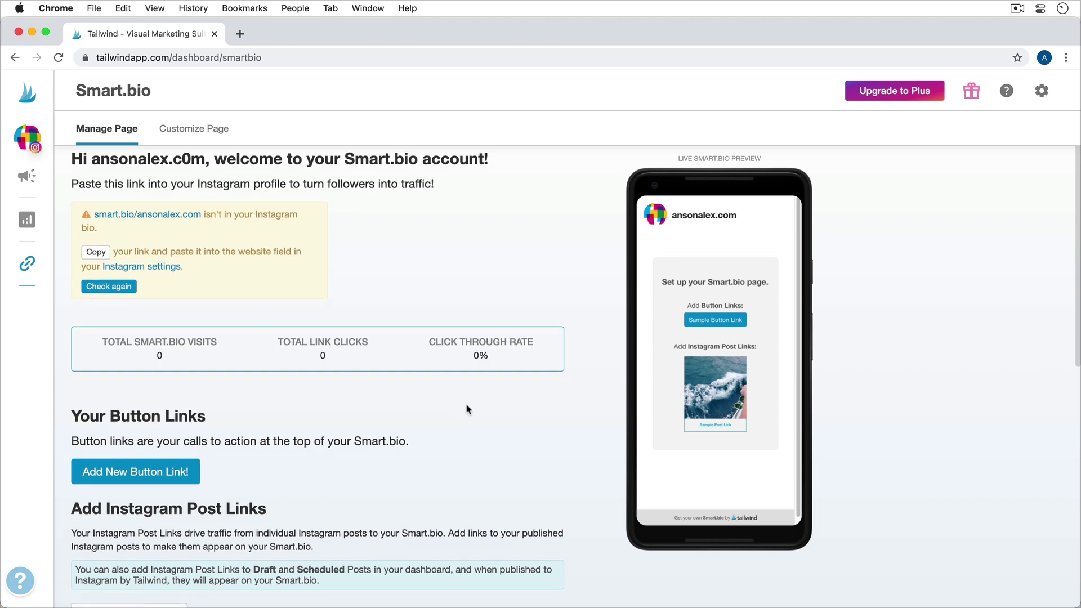
{"action": "scroll", "coordinate": [485, 411], "scroll_direction": "down", "scroll_amount": 5}
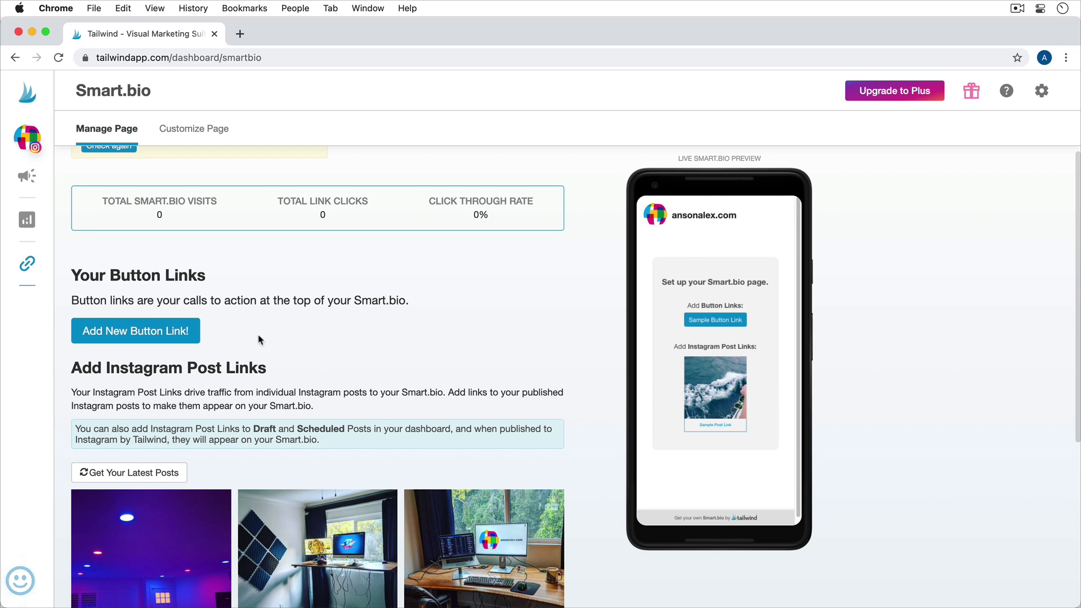
Add a Smart.bio button link labelled 'Website' pointing to the personal website URL
{"action": "left_click", "coordinate": [175, 334]}
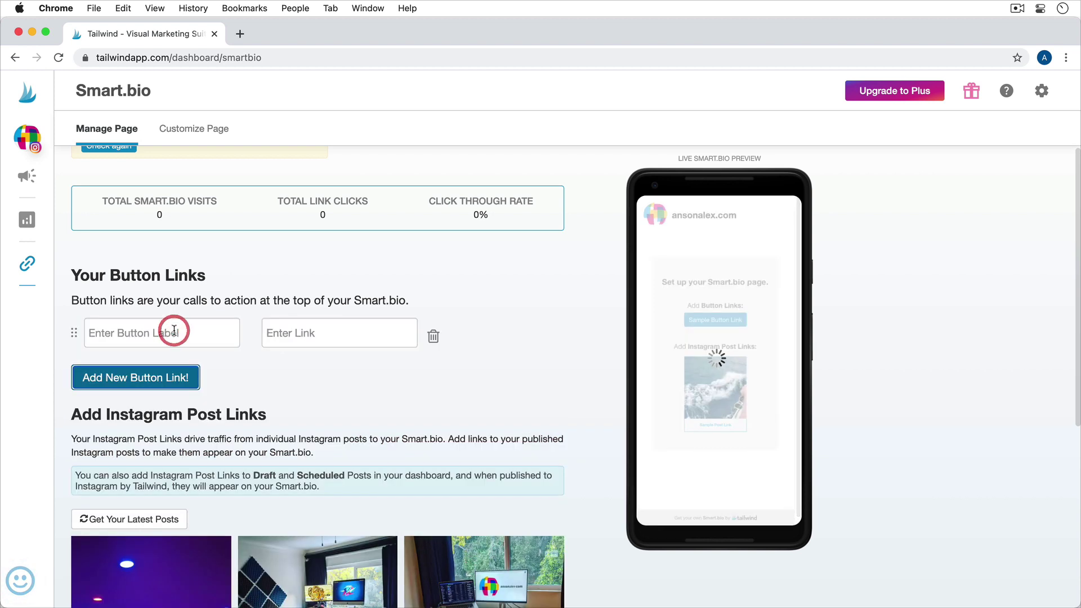
{"action": "left_click", "coordinate": [132, 332]}
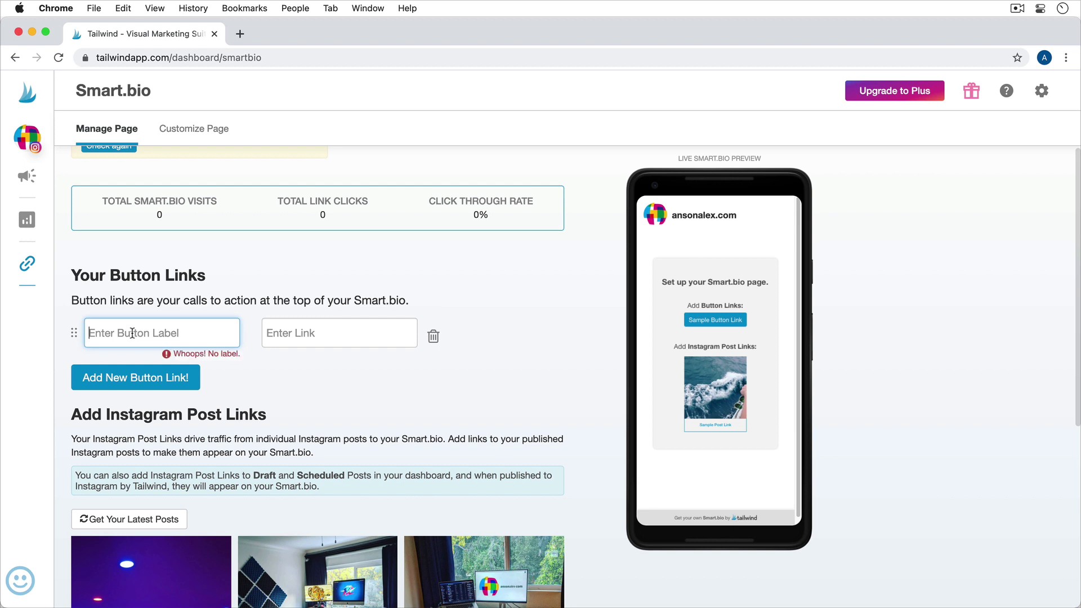
{"action": "type", "text": "Website"}
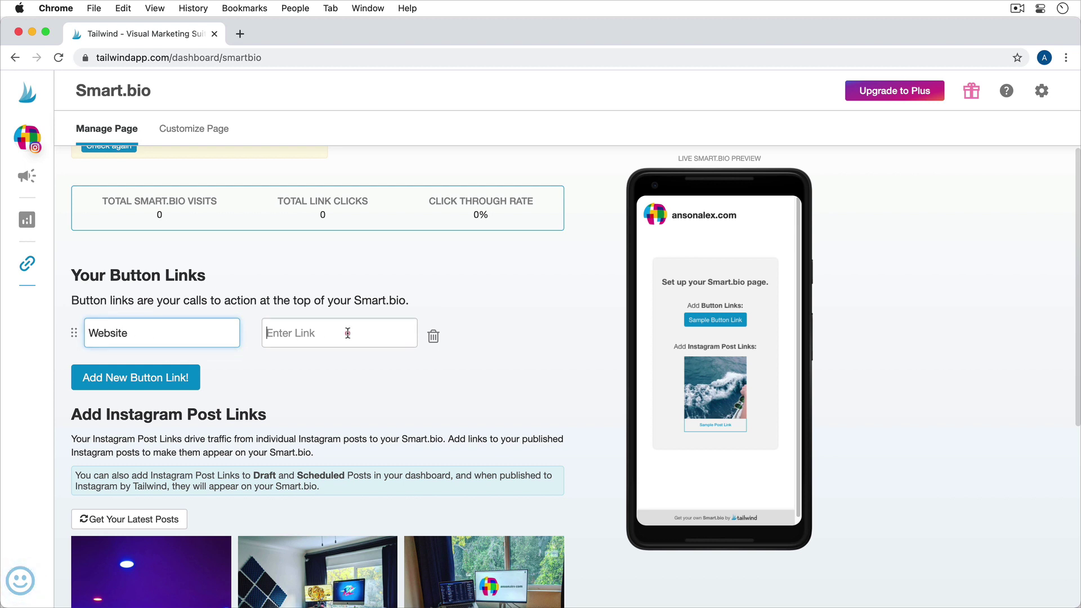
{"action": "left_click", "coordinate": [345, 333]}
{"action": "type", "text": "http:"}
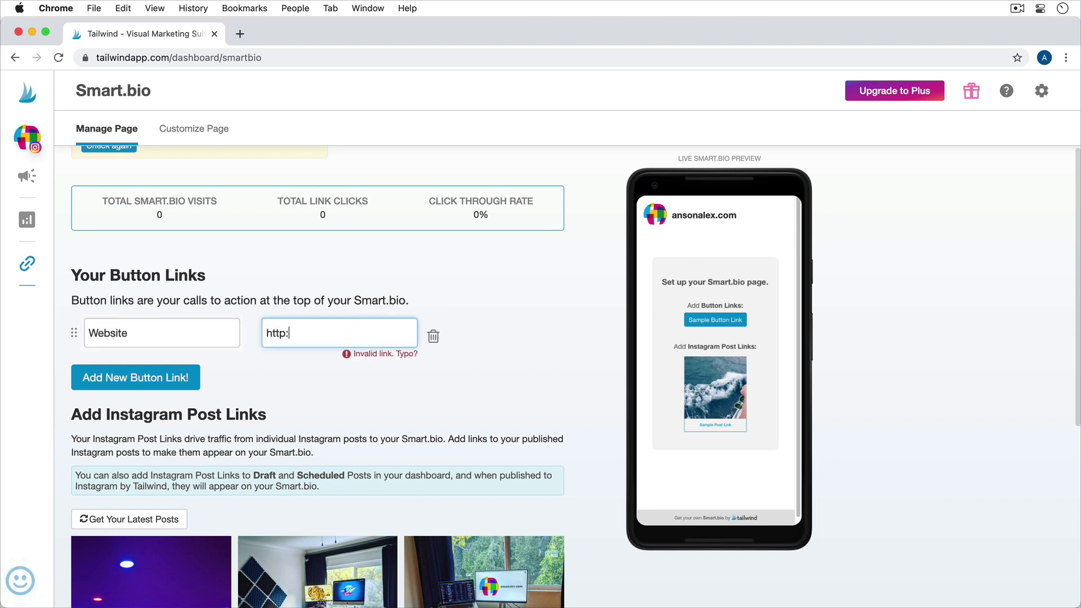
{"action": "type", "text": "//ANsonA"}
{"action": "key", "text": "BackSpace"}
{"action": "key", "text": "BackSpace"}
{"action": "key", "text": "BackSpace"}
{"action": "key", "text": "BackSpace"}
{"action": "key", "text": "BackSpace"}
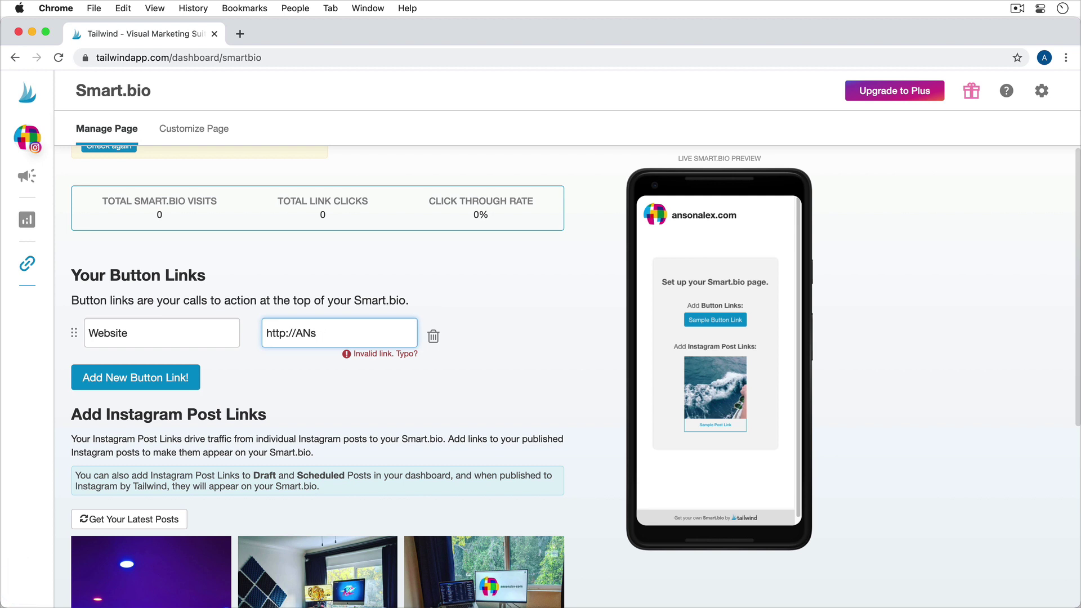
{"action": "type", "text": "nsonAlex.com"}
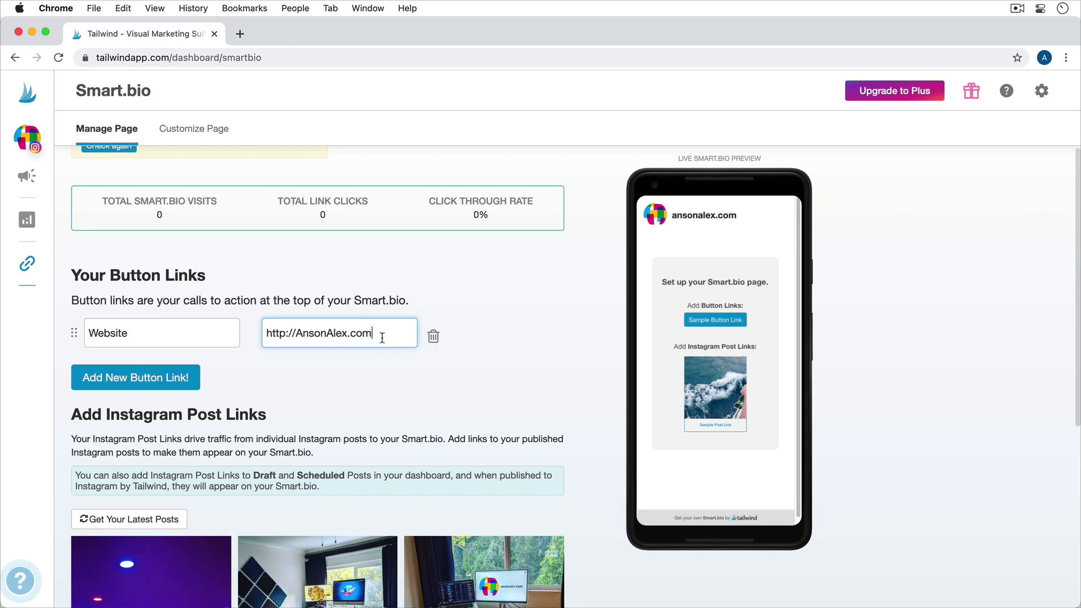
Save the Website button link, then delete it with Yes, Delete Link
{"action": "left_click", "coordinate": [473, 360]}
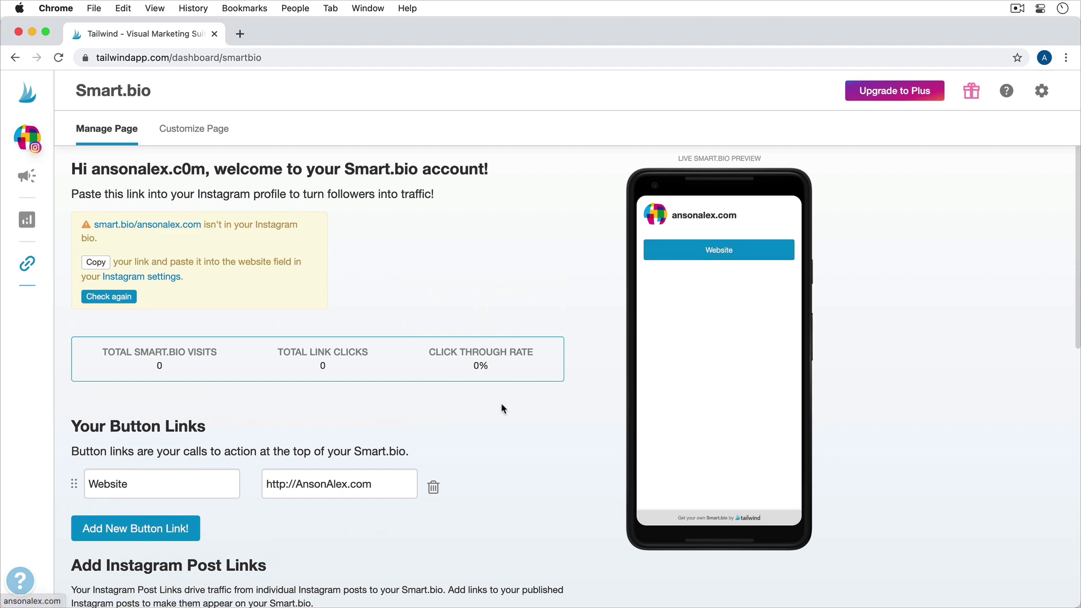
{"action": "left_click", "coordinate": [431, 488]}
{"action": "left_click", "coordinate": [687, 259]}
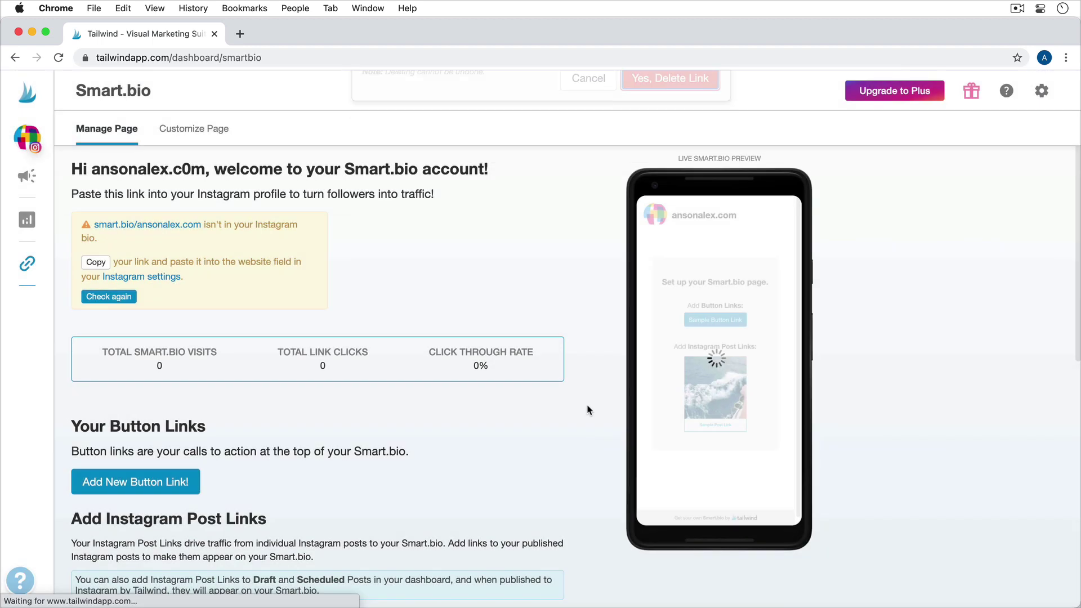
Add the third Instagram post, the desk setup photo, with label 'Website' and the website URL
{"action": "scroll", "coordinate": [585, 421], "scroll_direction": "down", "scroll_amount": 6}
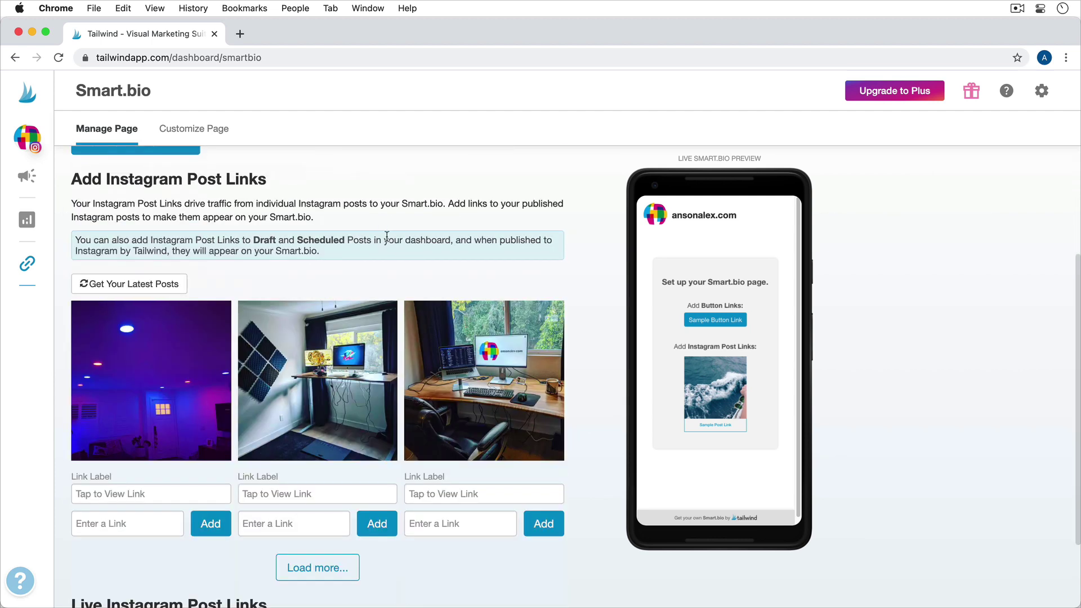
{"action": "left_click", "coordinate": [465, 487]}
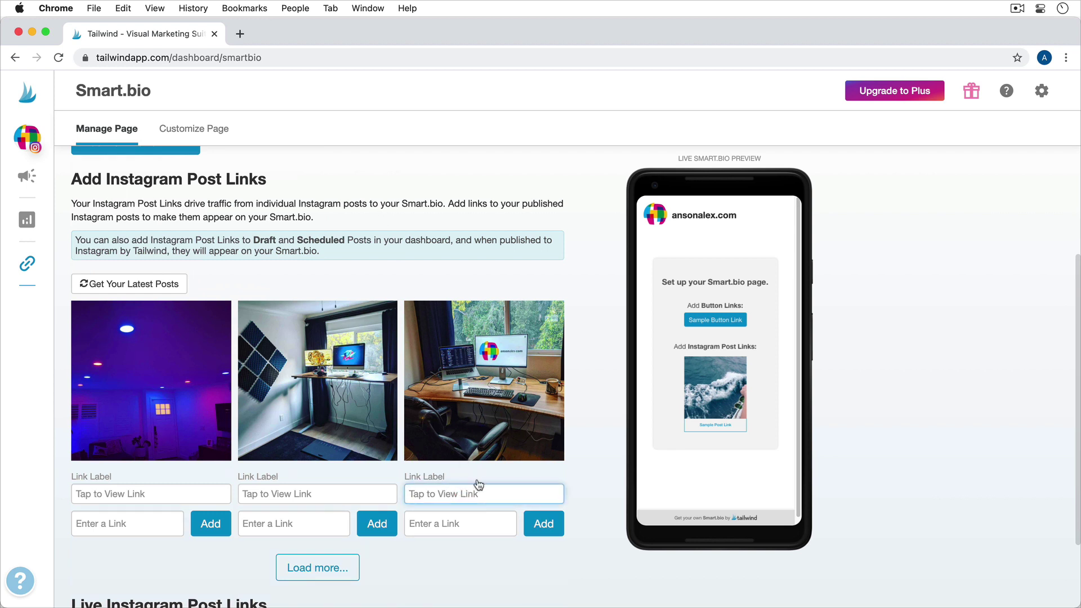
{"action": "type", "text": "WE"}
{"action": "key", "text": "BackSpace"}
{"action": "type", "text": "ebsite"}
{"action": "left_click", "coordinate": [467, 517]}
{"action": "type", "text": "htt"}
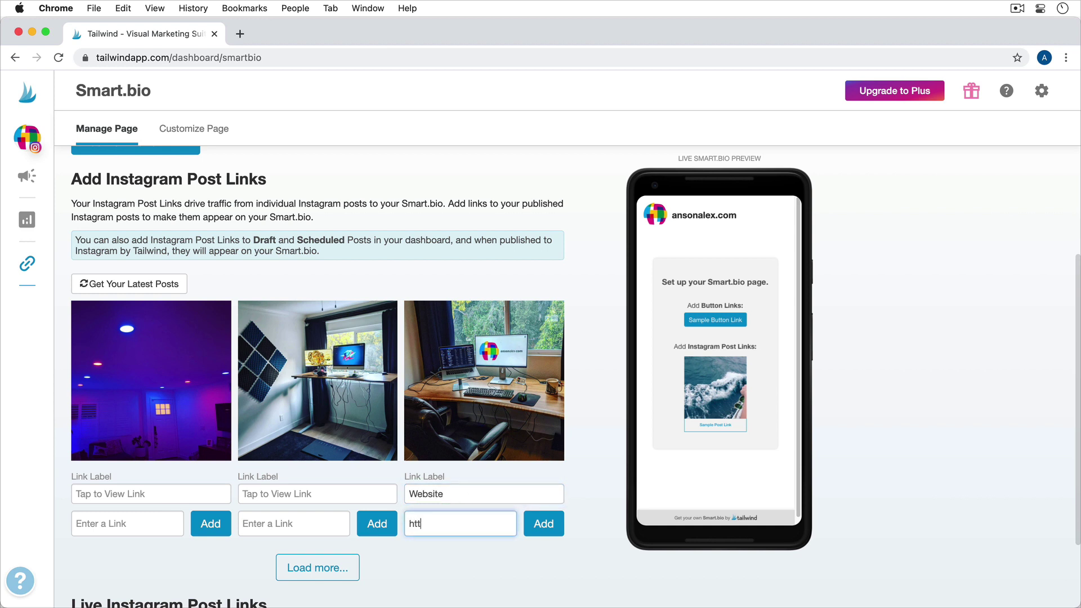
{"action": "type", "text": "p://AnsonAlex.com"}
{"action": "left_click", "coordinate": [538, 529]}
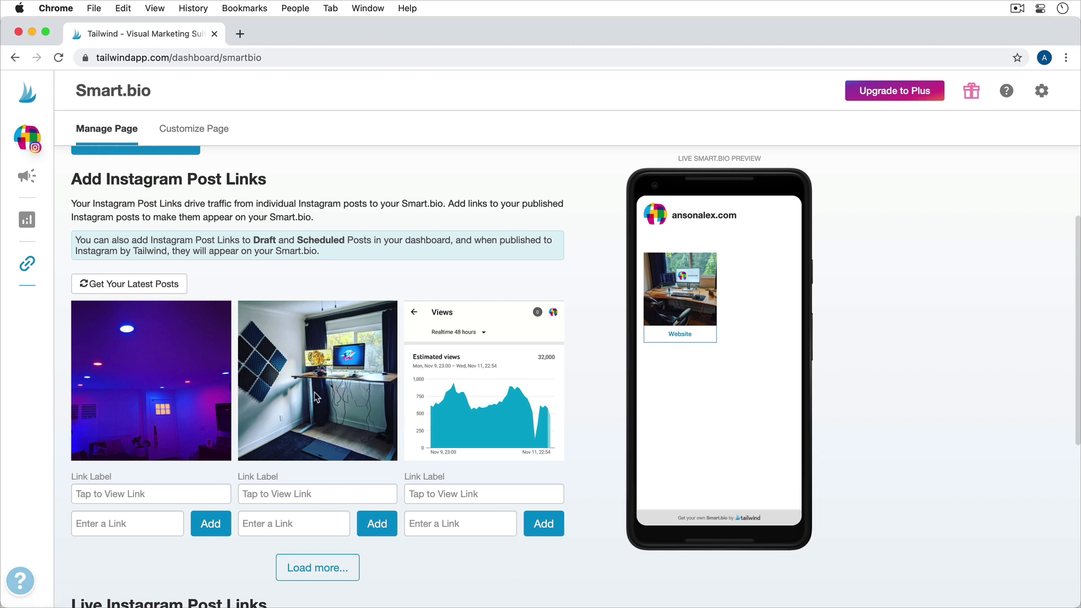
{"action": "left_click", "coordinate": [306, 494]}
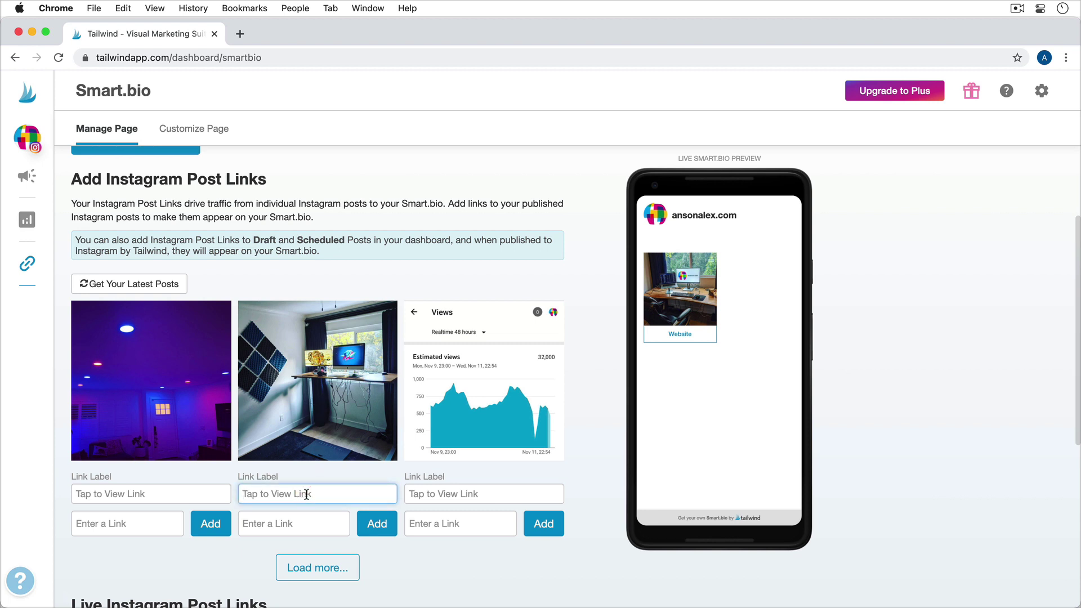
Label the second Instagram post's link 'Etsy' and move to its link address field
{"action": "type", "text": "Etsy"}
{"action": "left_click", "coordinate": [319, 521]}
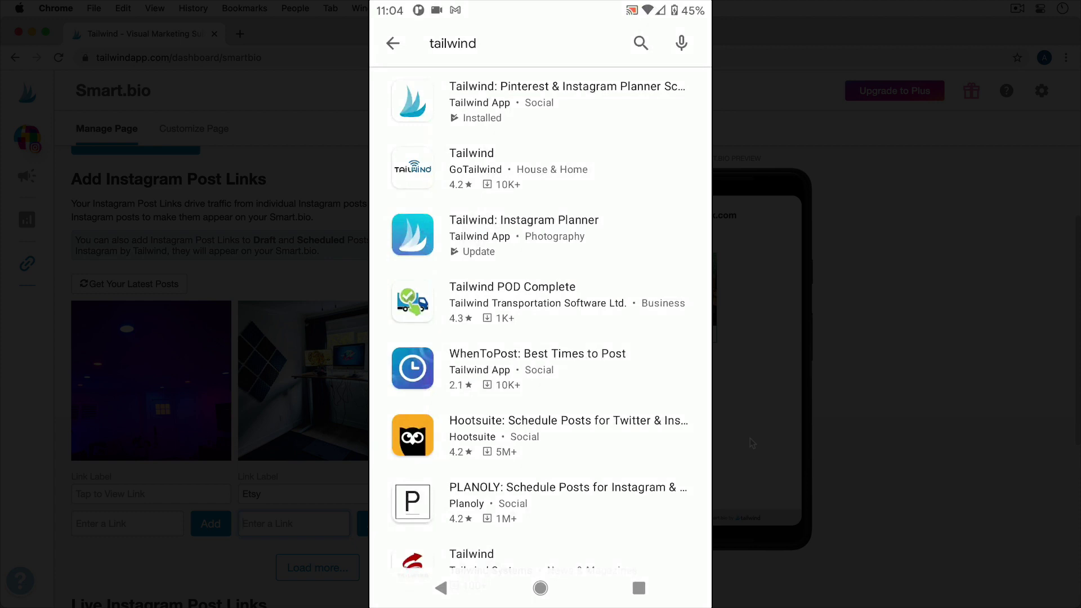
Launch Tailwind: Instagram Planner from its store page and view the empty Drafts list
{"action": "left_click", "coordinate": [573, 221]}
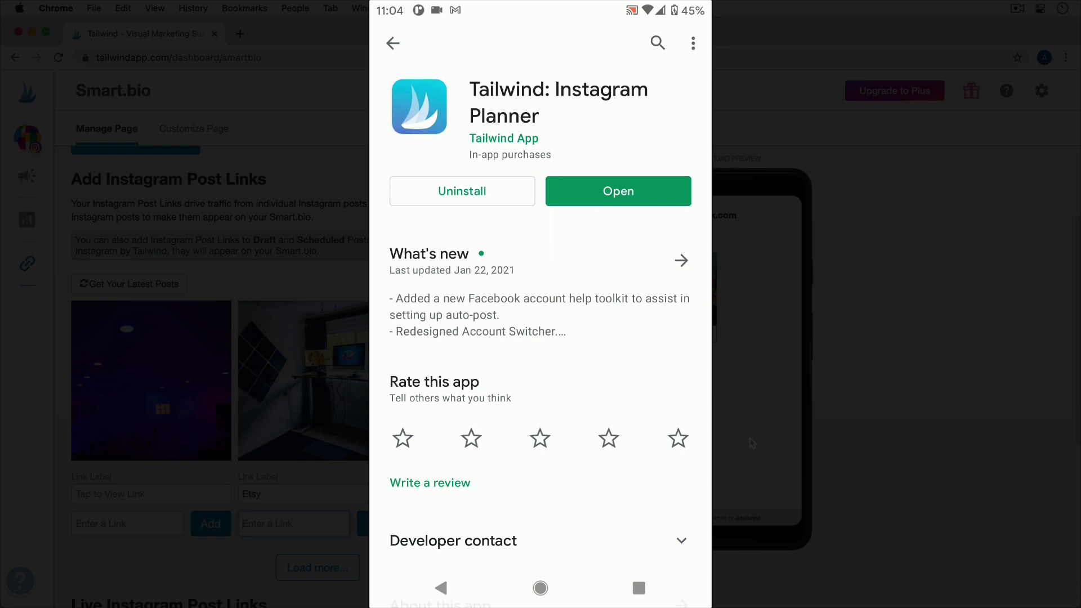
{"action": "left_click", "coordinate": [618, 191]}
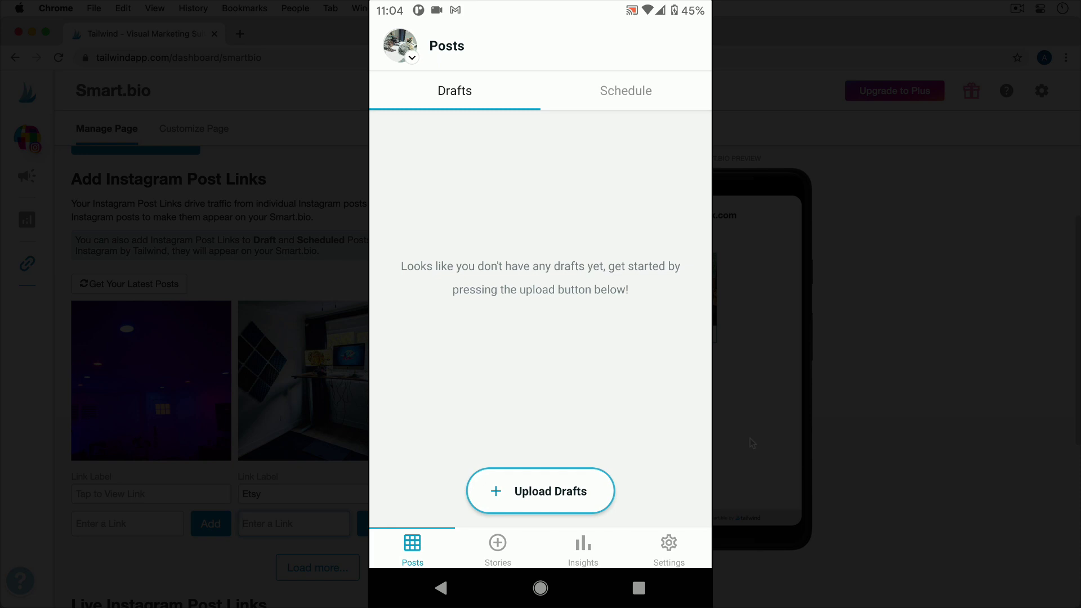
{"action": "left_click_drag", "start_coordinate": [615, 402], "coordinate": [613, 247]}
Check the Upload Drafts choices (Upload Media, Take Picture, Record Video), then dismiss them
{"action": "left_click", "coordinate": [559, 487]}
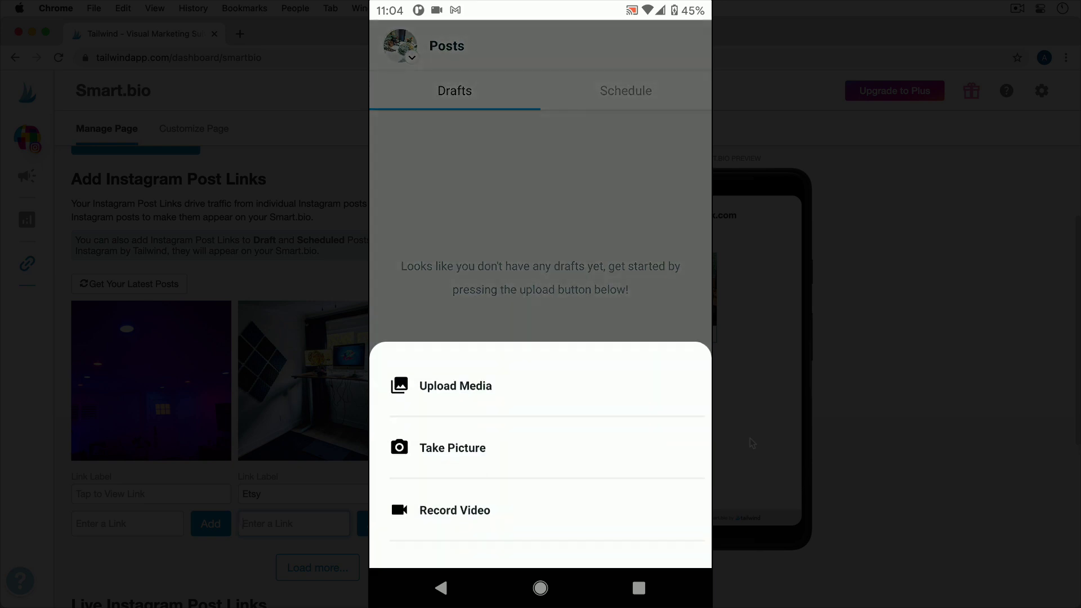
{"action": "left_click", "coordinate": [593, 211]}
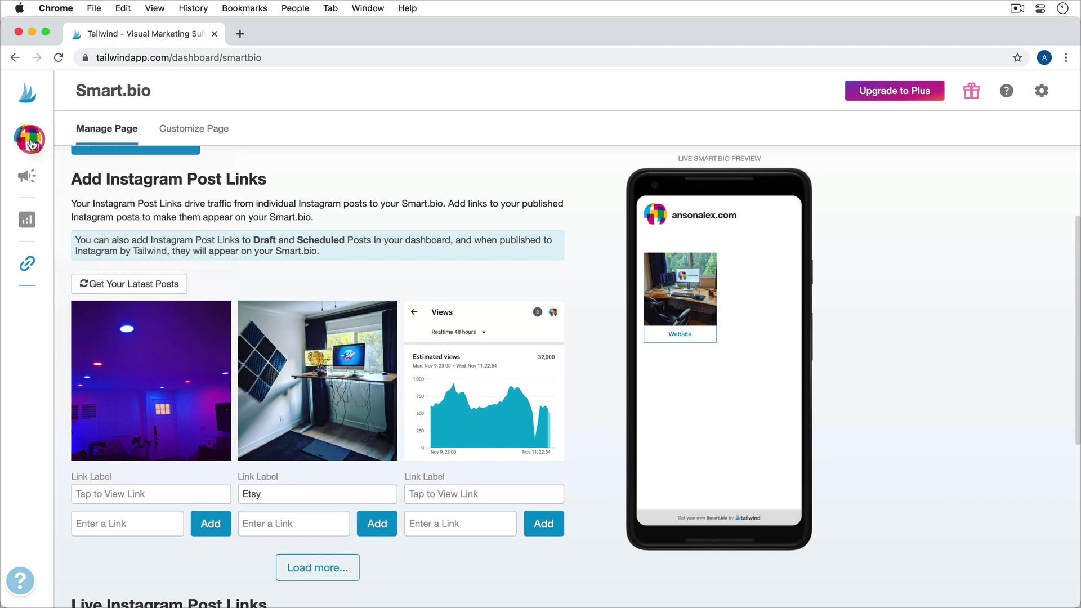
Switch to the Pinterest account, showing its last-7-days overview with 376 total followers
{"action": "mouse_move", "coordinate": [26, 143]}
{"action": "left_click", "coordinate": [156, 163]}
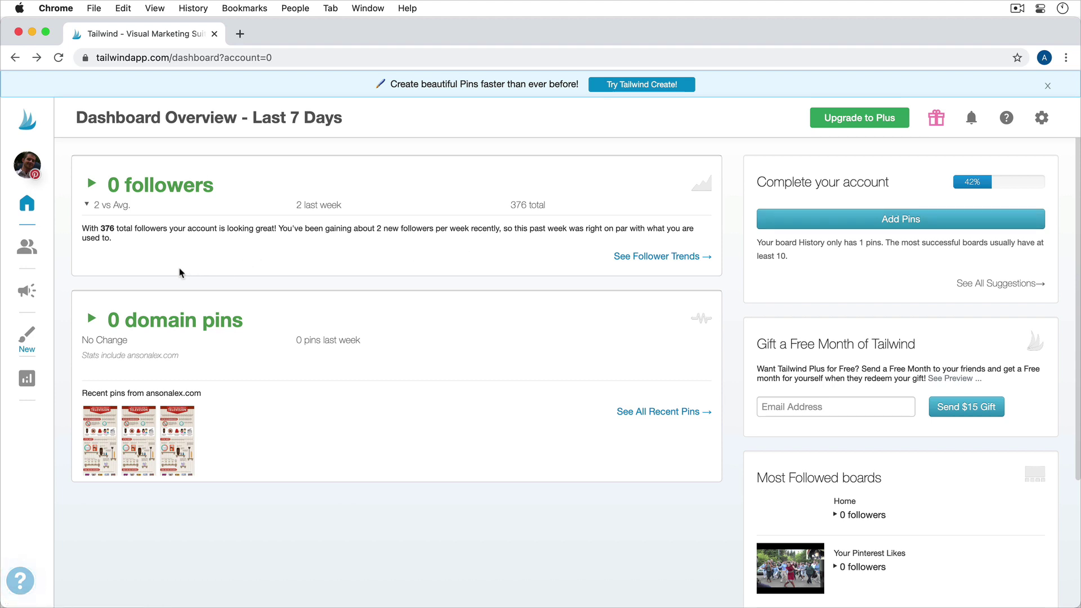
Open Tailwind Create for Pinterest, then switch to the other Instagram account
{"action": "left_click", "coordinate": [24, 347]}
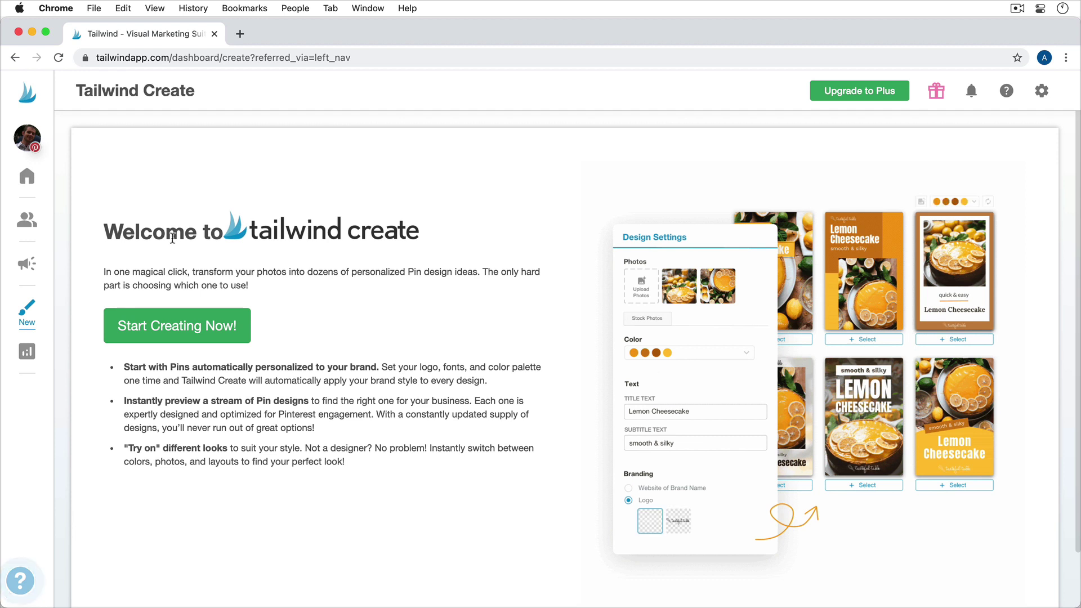
{"action": "left_click", "coordinate": [34, 148]}
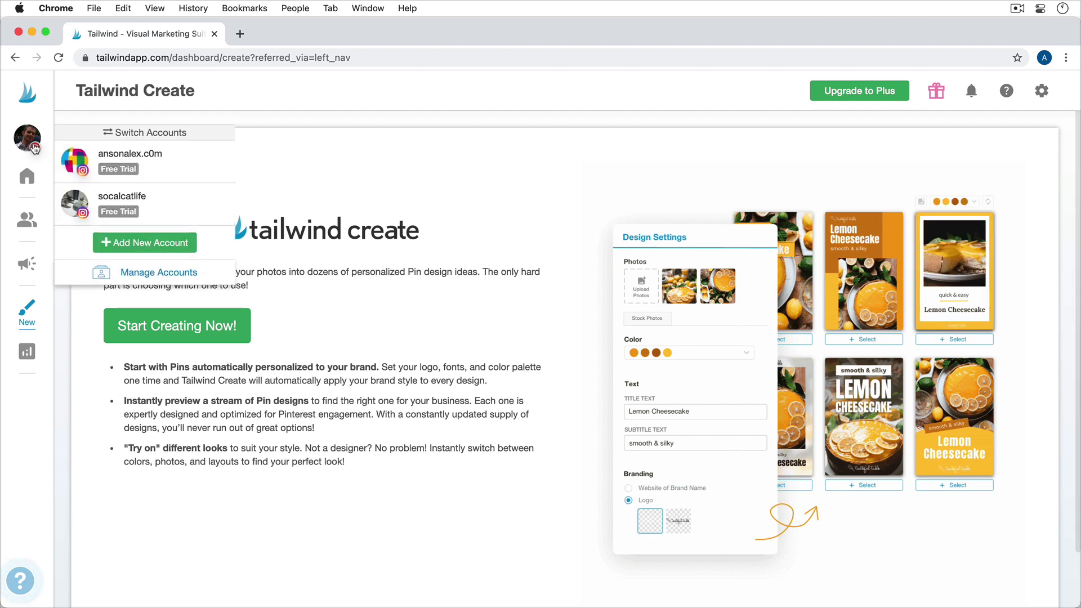
{"action": "left_click", "coordinate": [148, 207]}
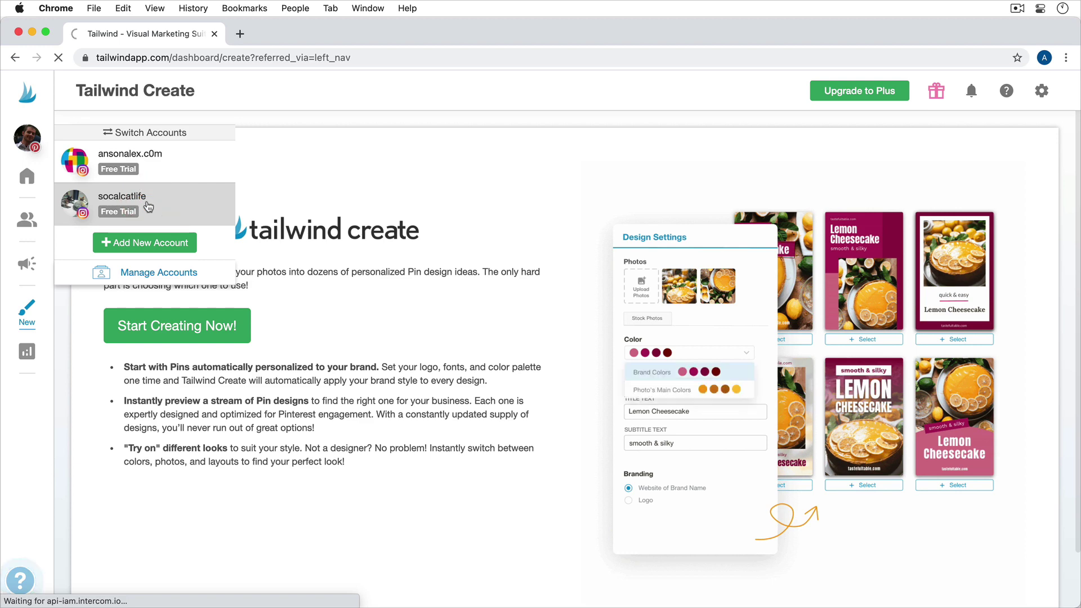